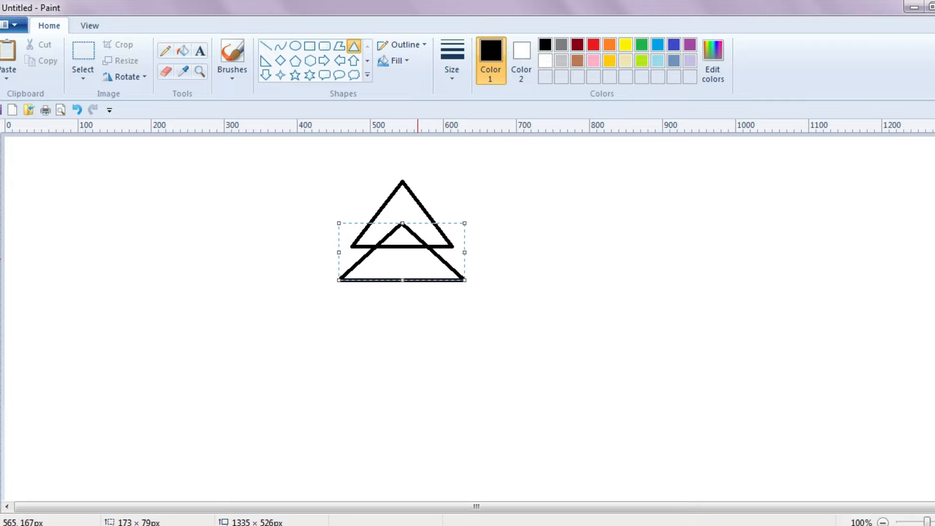
# Enlarge the second triangle and draw a third triangle overlapping it slightly lower, centred under the top triangle
pyautogui.moveTo(338, 279)
pyautogui.mouseDown()
pyautogui.moveTo(311, 273)
pyautogui.moveTo(325, 273)
pyautogui.mouseUp()
pyautogui.moveTo(399, 258); pyautogui.dragTo(506, 336)
pyautogui.click(520, 257)
pyautogui.moveTo(441, 311)
pyautogui.mouseDown()
pyautogui.moveTo(399, 303)
pyautogui.moveTo(401, 288)
pyautogui.moveTo(400, 300)
pyautogui.mouseUp()
# Draw a fourth triangle about 207 × 140 px at the bottom of the stack, centred under the others
pyautogui.moveTo(393, 265); pyautogui.dragTo(516, 357)
pyautogui.moveTo(467, 333)
pyautogui.mouseDown()
pyautogui.moveTo(412, 321)
pyautogui.moveTo(412, 308)
pyautogui.mouseUp()
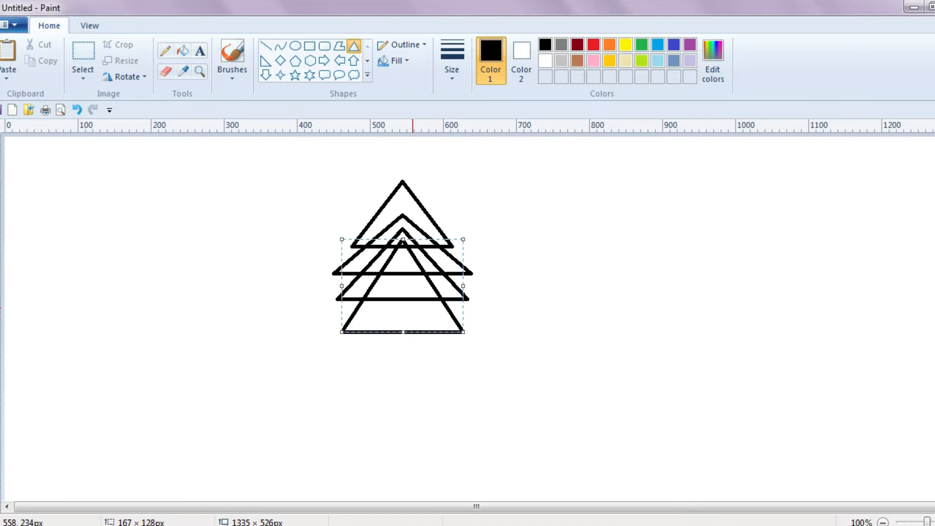
pyautogui.moveTo(342, 332); pyautogui.dragTo(327, 344)
pyautogui.moveTo(463, 292); pyautogui.dragTo(479, 293)
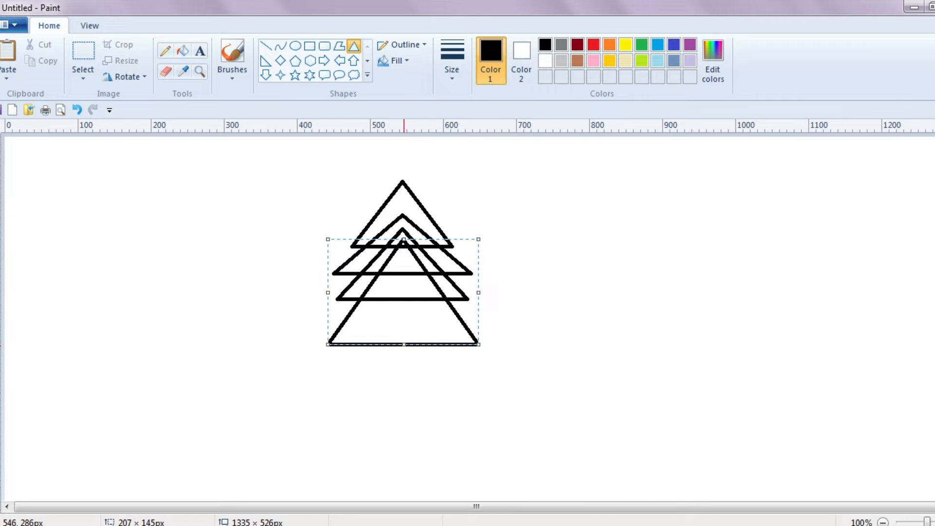
pyautogui.moveTo(404, 346); pyautogui.dragTo(402, 342)
# Fill every section of the stacked triangles, including the black outlines, with dark green
pyautogui.click(183, 50)
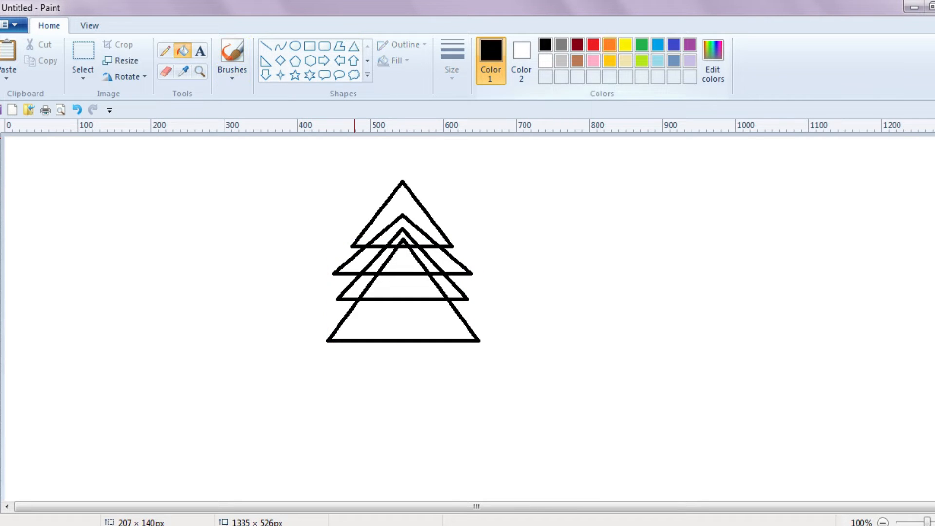
pyautogui.click(712, 59)
pyautogui.click(372, 254)
pyautogui.click(348, 371)
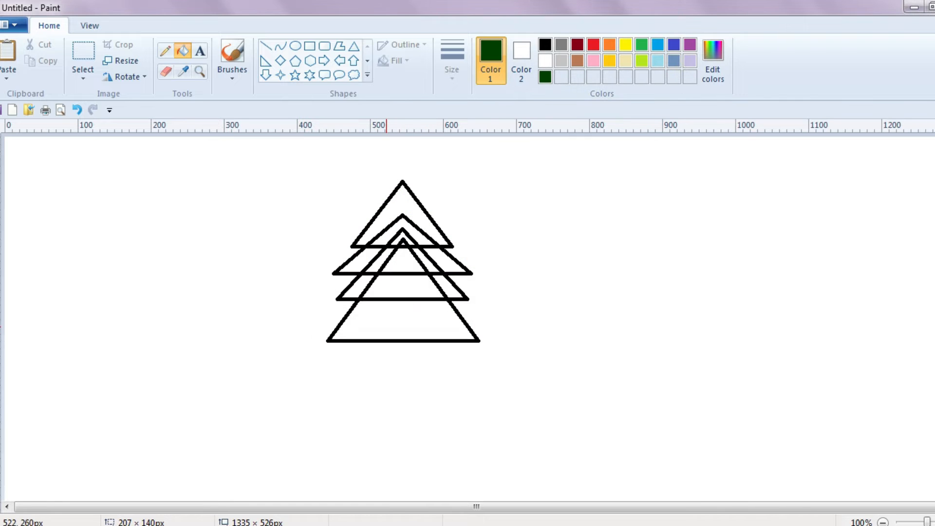
pyautogui.click(404, 326)
pyautogui.click(362, 298)
pyautogui.click(367, 288)
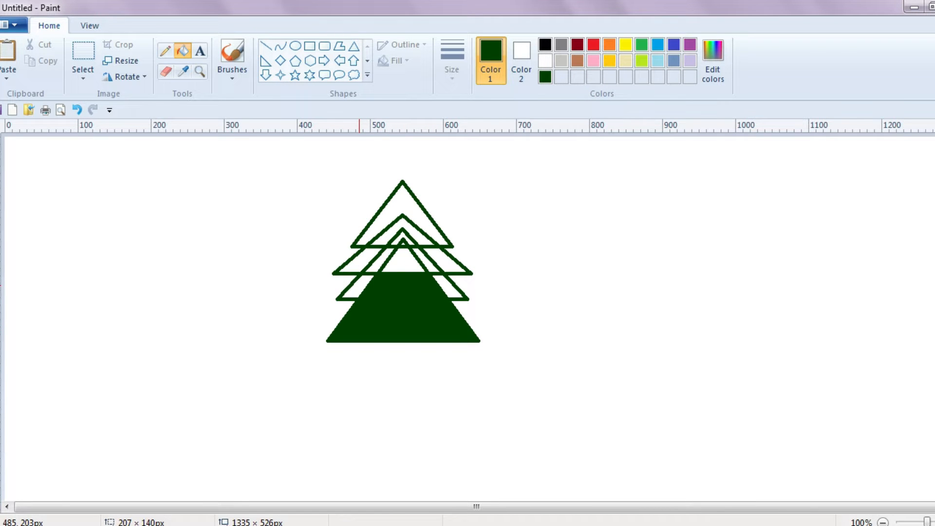
pyautogui.click(359, 287)
pyautogui.click(363, 265)
pyautogui.click(378, 263)
pyautogui.click(404, 263)
pyautogui.click(427, 265)
pyautogui.click(445, 283)
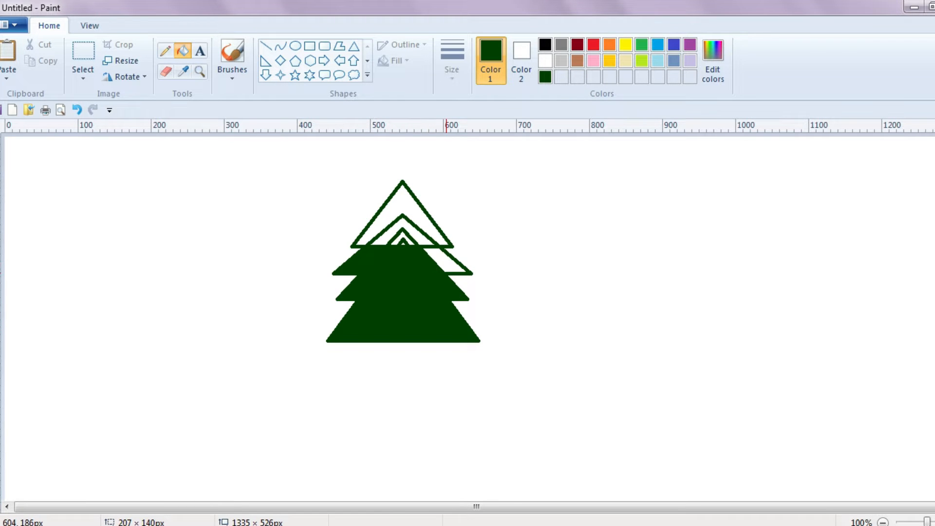
pyautogui.click(447, 270)
pyautogui.click(417, 239)
pyautogui.click(407, 243)
pyautogui.click(402, 242)
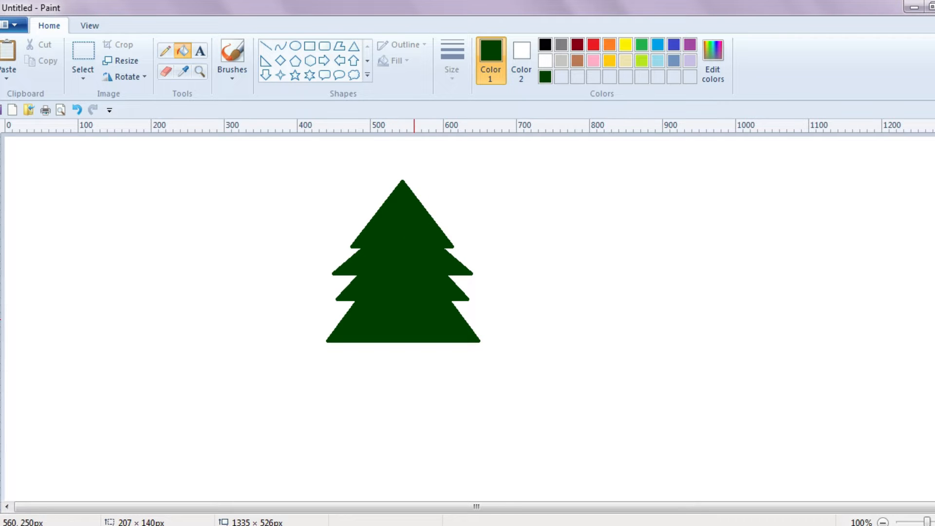
# Draw a triangle about 128 × 88 px over the treetop and fill the whole tree with a darker green (0, 45, 0)
pyautogui.click(354, 46)
pyautogui.moveTo(365, 166); pyautogui.dragTo(418, 216)
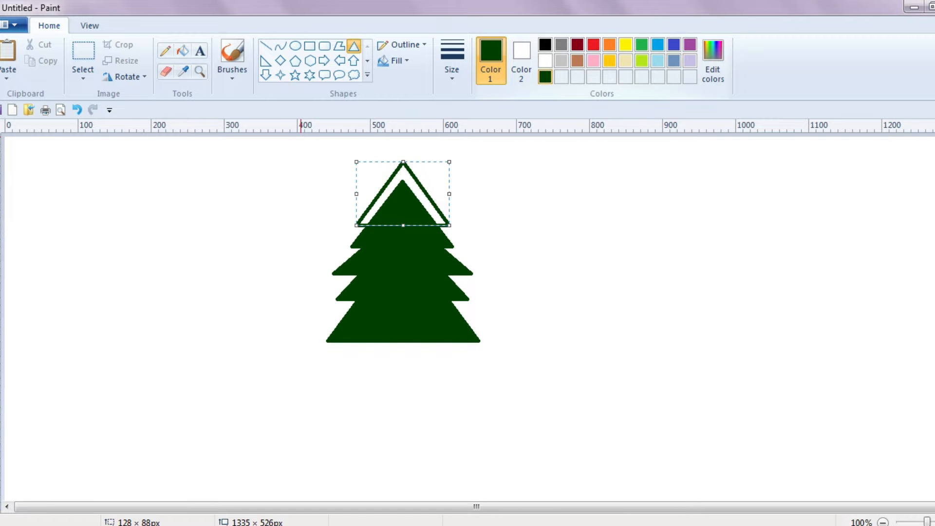
pyautogui.click(712, 60)
pyautogui.click(631, 305)
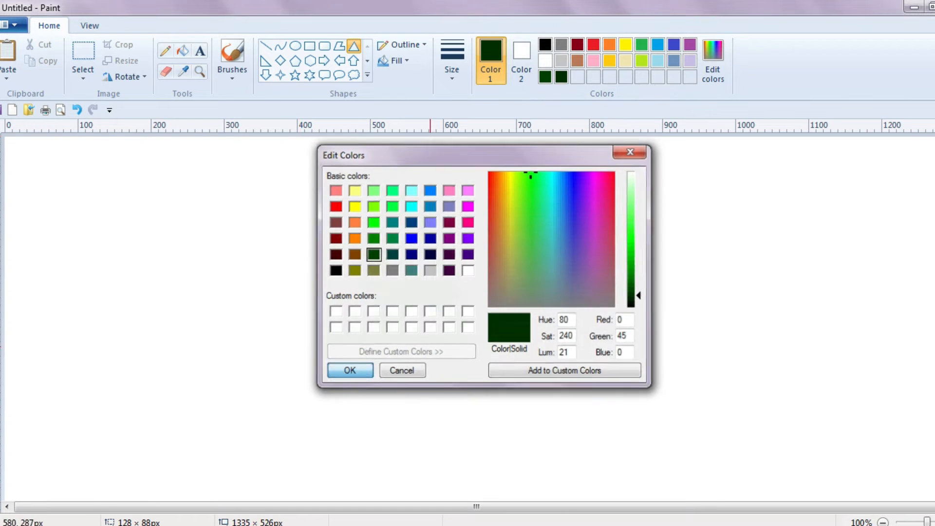
pyautogui.click(351, 370)
pyautogui.click(183, 50)
pyautogui.click(402, 174)
pyautogui.click(402, 205)
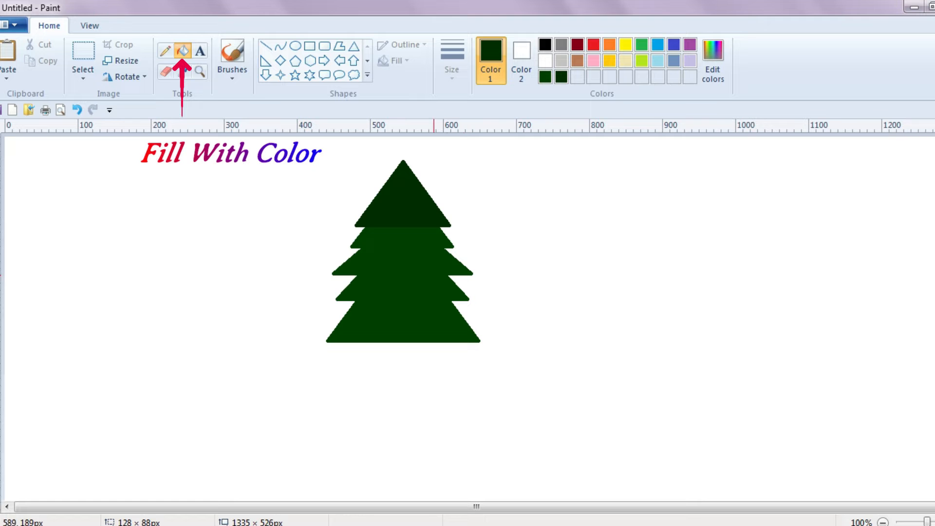
pyautogui.click(385, 240)
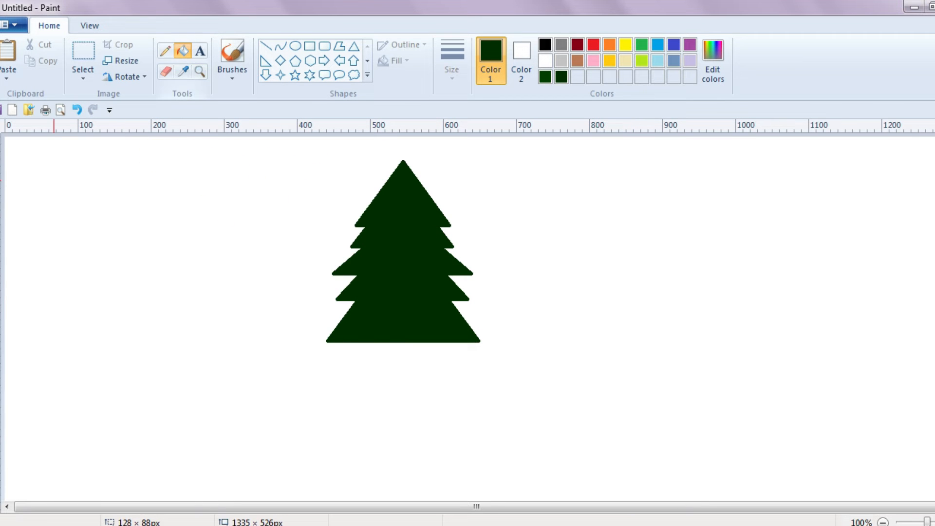
# Add small pointed branch tips to both sides of the upper tiers with the Pencil tool in the dark green
pyautogui.click(165, 50)
pyautogui.click(452, 61)
pyautogui.click(484, 139)
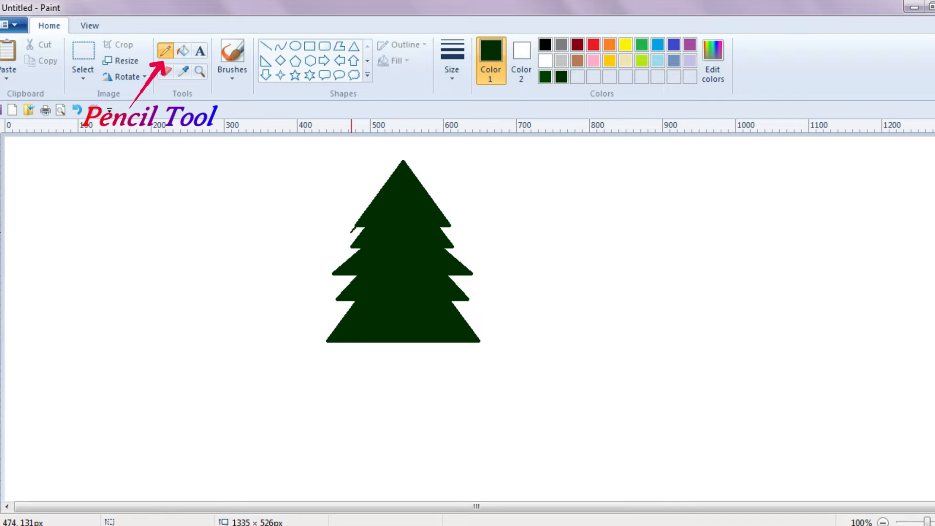
pyautogui.click(443, 61)
pyautogui.click(443, 156)
pyautogui.moveTo(450, 225); pyautogui.dragTo(457, 229)
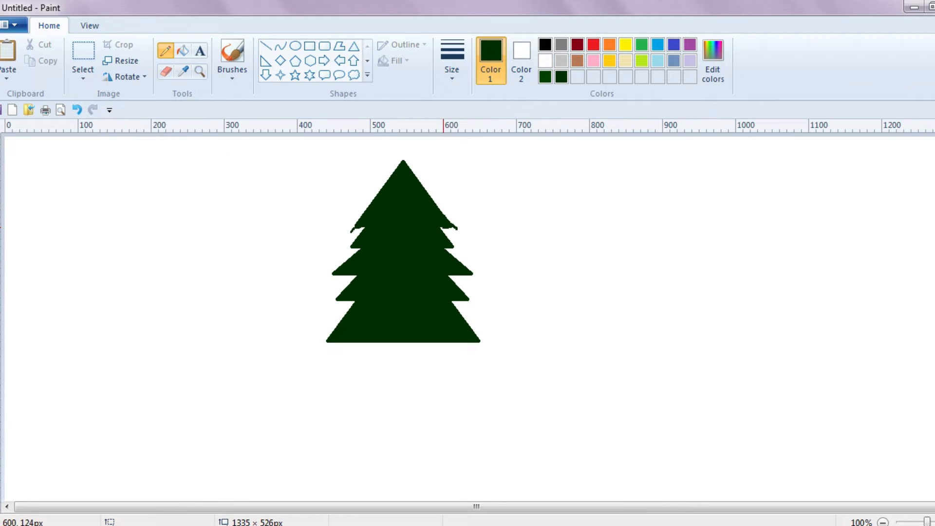
pyautogui.hotkey('ctrl', 'z')
pyautogui.moveTo(366, 229); pyautogui.dragTo(360, 231)
pyautogui.moveTo(452, 243); pyautogui.dragTo(460, 252)
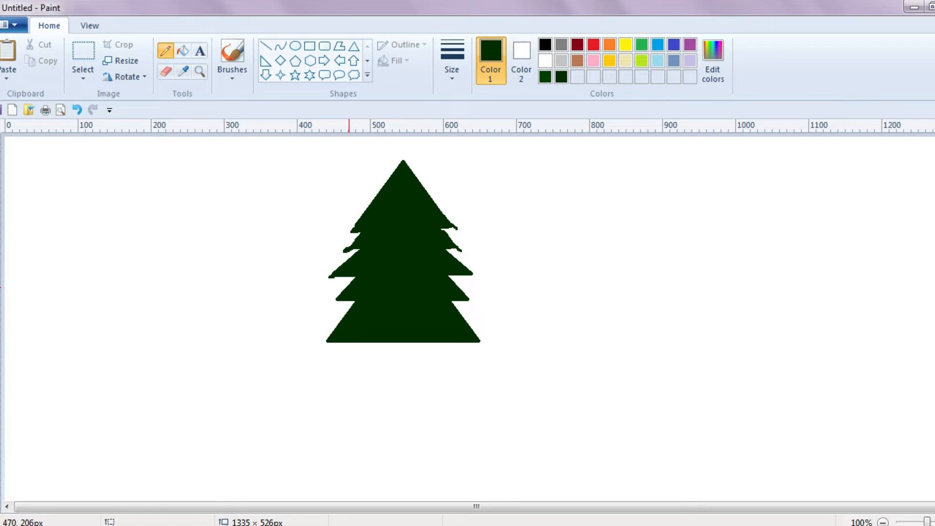
# Extend the lower tiers' branch tips and roughen the sloping edges of the treetop with pencil strokes
pyautogui.moveTo(332, 301); pyautogui.dragTo(347, 302)
pyautogui.moveTo(458, 288); pyautogui.dragTo(475, 299)
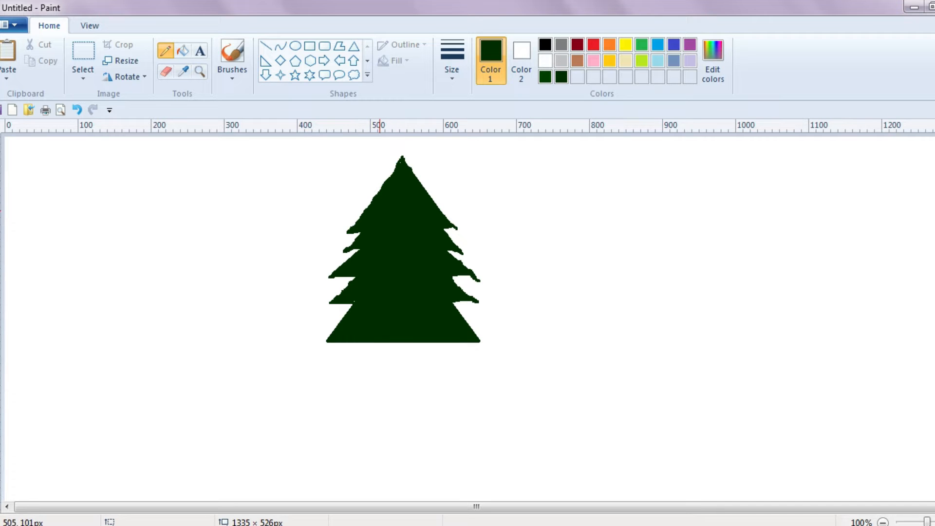
pyautogui.moveTo(424, 187); pyautogui.dragTo(410, 166)
# Pencil an uneven lower edge under the tree's base, fill it dark green and extend its left corner outwards
pyautogui.moveTo(325, 346); pyautogui.dragTo(481, 341)
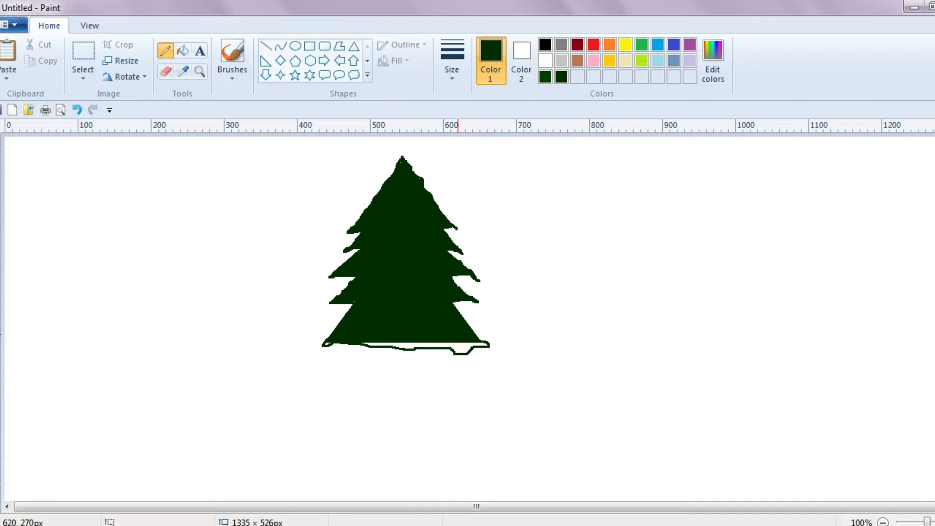
pyautogui.hotkey('ctrl', 'z')
pyautogui.moveTo(323, 346); pyautogui.dragTo(495, 345)
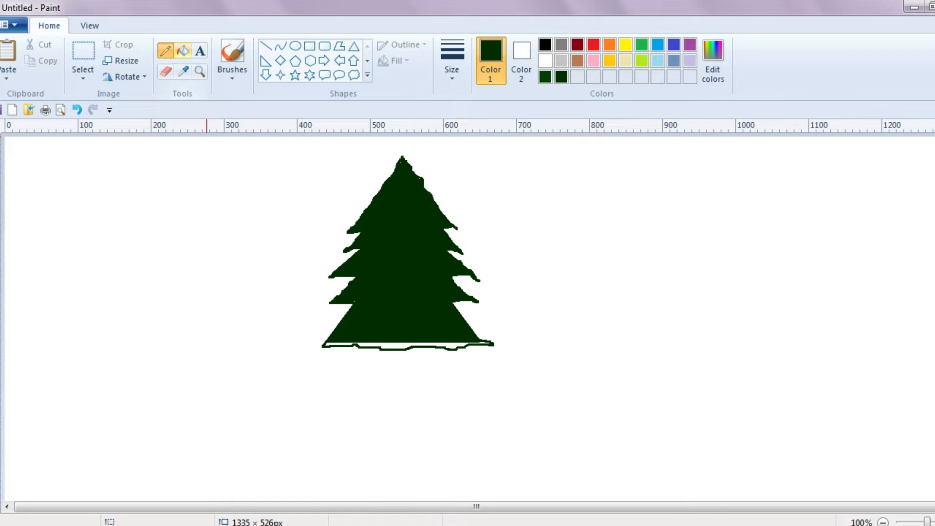
pyautogui.click(182, 50)
pyautogui.click(392, 348)
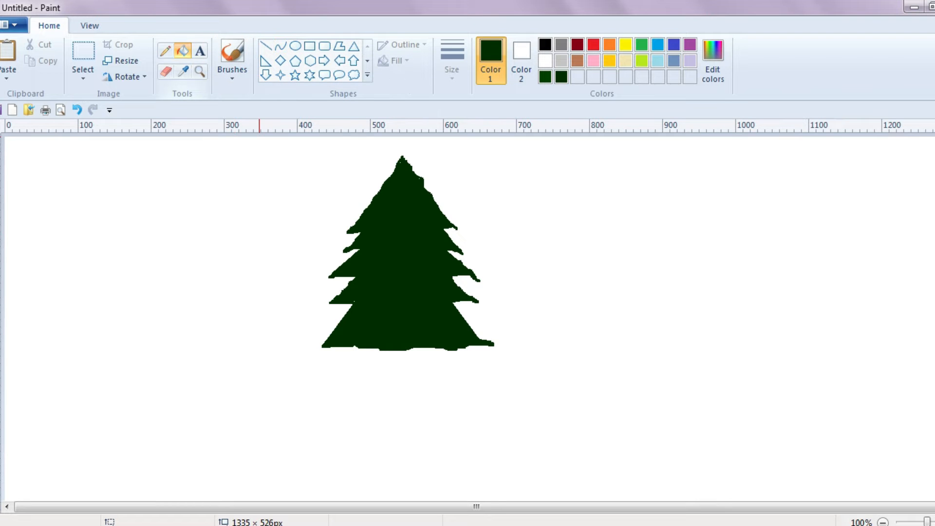
pyautogui.click(165, 50)
pyautogui.moveTo(320, 352); pyautogui.dragTo(371, 350)
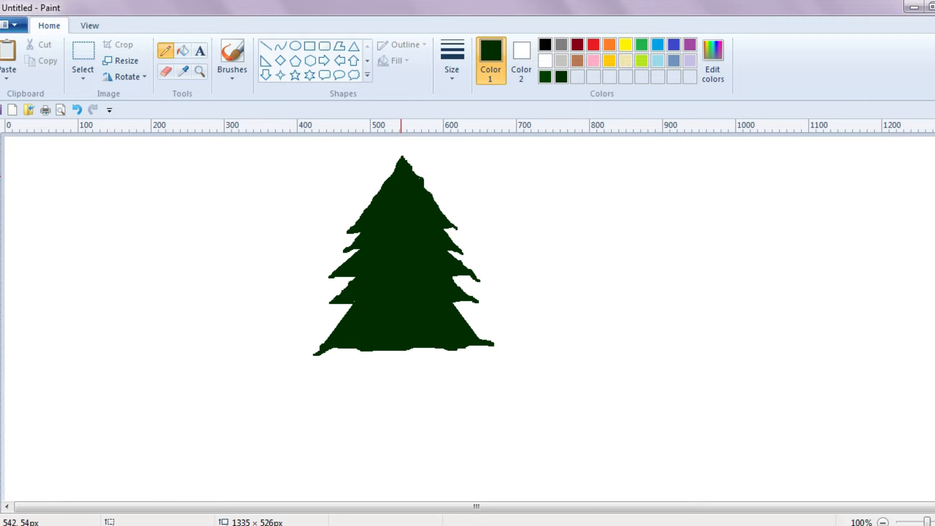
# Draw a flared trunk edge about 39 × 165 px below the crown with the Curve tool in brown (96, 60, 40)
pyautogui.click(280, 46)
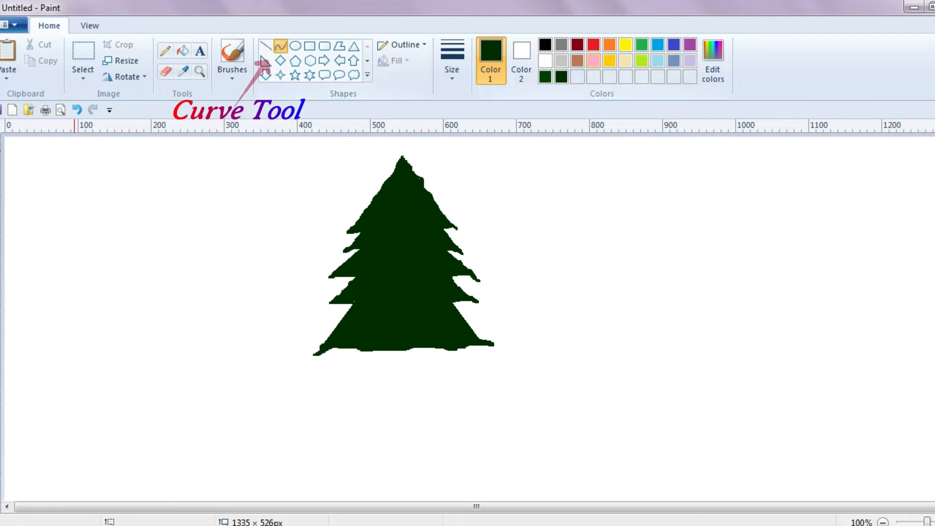
pyautogui.click(577, 61)
pyautogui.click(713, 61)
pyautogui.click(637, 268)
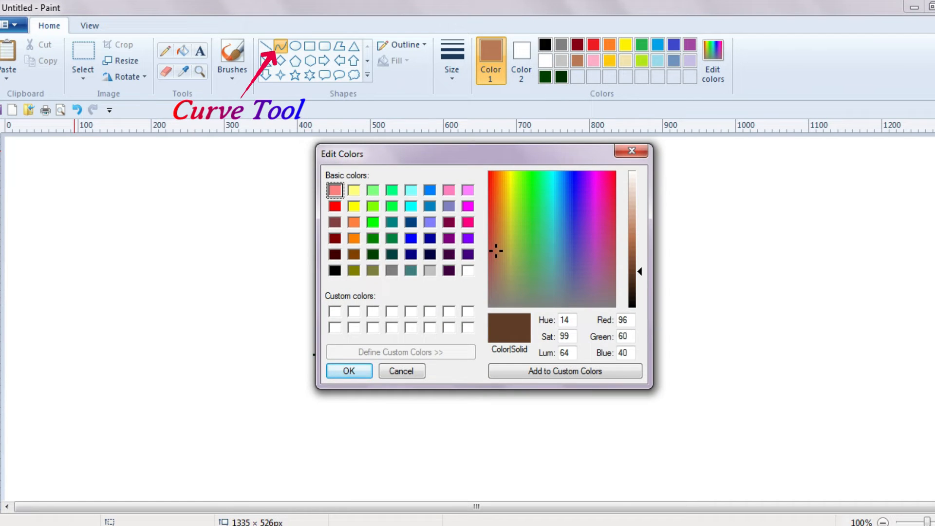
pyautogui.click(346, 371)
pyautogui.moveTo(370, 452)
pyautogui.mouseDown()
pyautogui.moveTo(390, 422)
pyautogui.moveTo(395, 349)
pyautogui.mouseUp()
pyautogui.moveTo(395, 419); pyautogui.dragTo(392, 471)
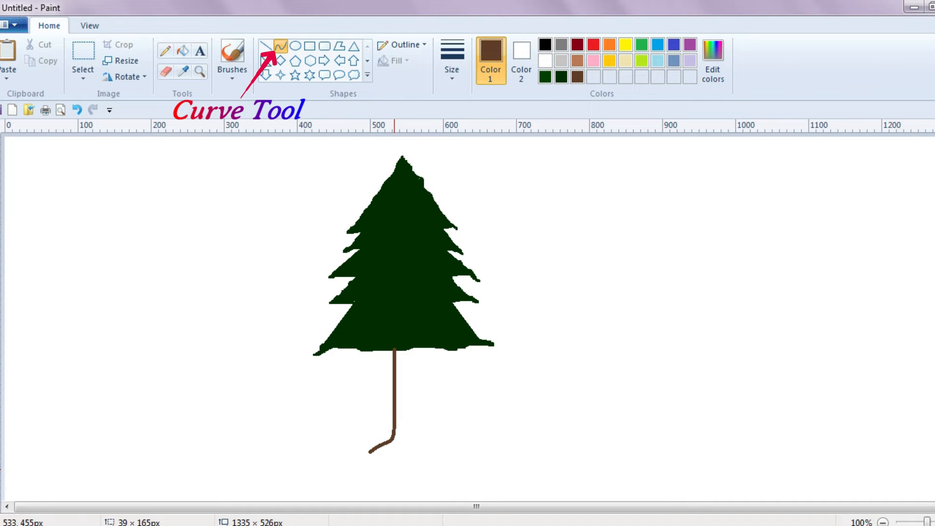
# Move the brown trunk edge to the empty area right of the tree and add a horizontally flipped copy of it
pyautogui.moveTo(384, 410); pyautogui.dragTo(720, 368)
pyautogui.click(84, 58)
pyautogui.moveTo(682, 286); pyautogui.dragTo(754, 437)
pyautogui.click(44, 60)
pyautogui.click(8, 53)
pyautogui.moveTo(41, 214); pyautogui.dragTo(750, 363)
pyautogui.click(83, 78)
pyautogui.click(122, 209)
pyautogui.click(124, 77)
pyautogui.click(142, 159)
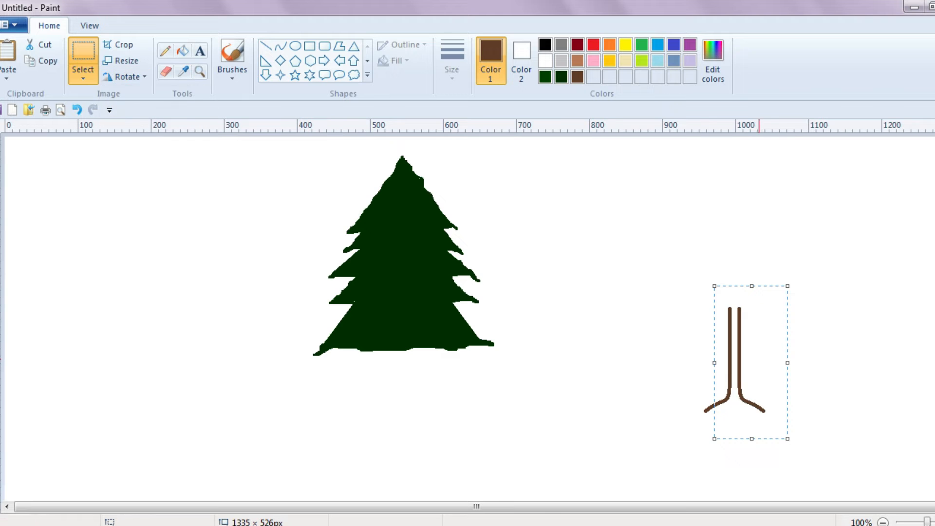
# Space the two trunk edges apart as a trunk and join their flared bases with a rough pencil line
pyautogui.click(666, 360)
pyautogui.moveTo(768, 359); pyautogui.dragTo(769, 359)
pyautogui.moveTo(804, 455); pyautogui.dragTo(711, 289)
pyautogui.moveTo(650, 269)
pyautogui.mouseDown()
pyautogui.moveTo(668, 270)
pyautogui.moveTo(802, 465)
pyautogui.mouseUp()
pyautogui.moveTo(734, 409); pyautogui.dragTo(397, 450)
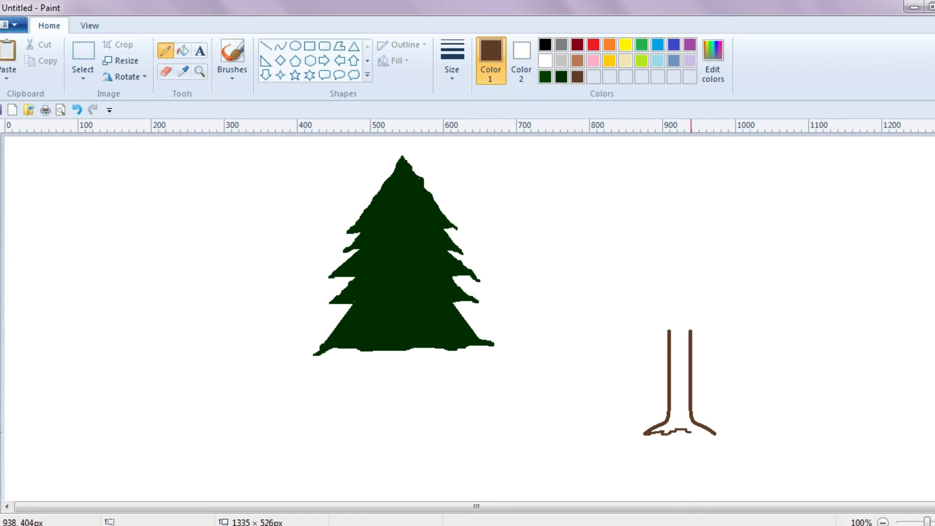
pyautogui.moveTo(691, 433); pyautogui.dragTo(719, 435)
# Move the green crown onto the top of the trunk and shift the assembled tree to the middle of the canvas
pyautogui.click(83, 52)
pyautogui.moveTo(539, 389); pyautogui.dragTo(250, 139)
pyautogui.moveTo(394, 274); pyautogui.dragTo(667, 268)
pyautogui.moveTo(848, 469); pyautogui.dragTo(505, 137)
pyautogui.moveTo(711, 273); pyautogui.dragTo(506, 292)
# Fill the trunk with brown and pencil a wavy shading line down it in a darker brown
pyautogui.click(183, 50)
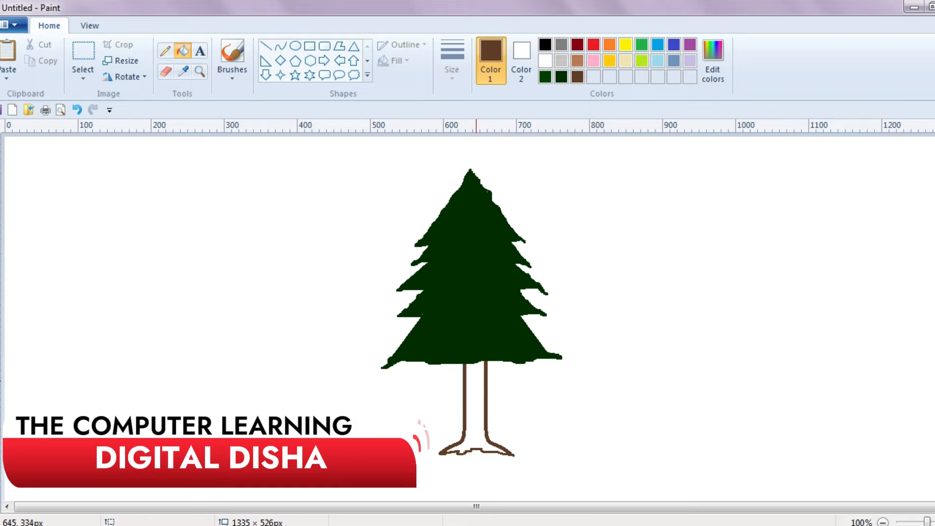
pyautogui.click(476, 382)
pyautogui.click(165, 51)
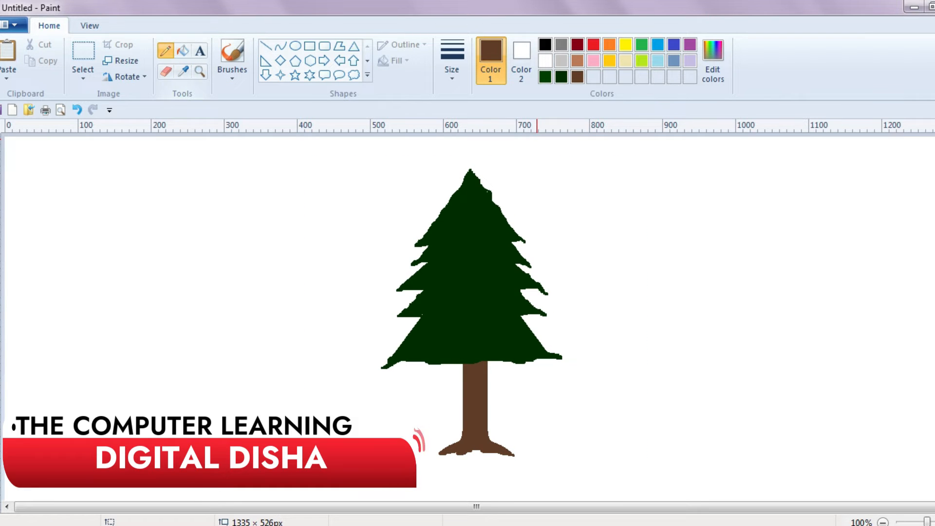
pyautogui.click(713, 61)
pyautogui.click(632, 278)
pyautogui.press('Return')
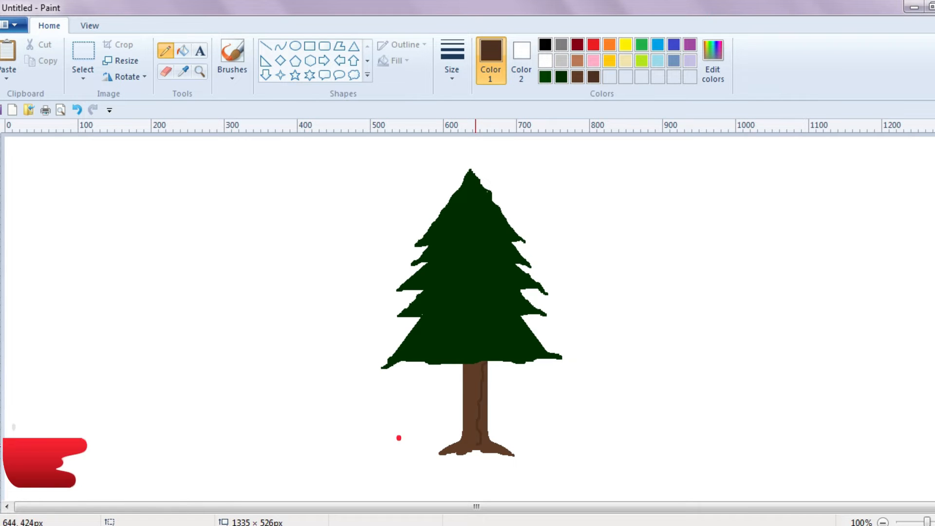
# Fill the trunk's right side with the darker brown and the background with black, and cover the stray white specks in the crown
pyautogui.click(182, 50)
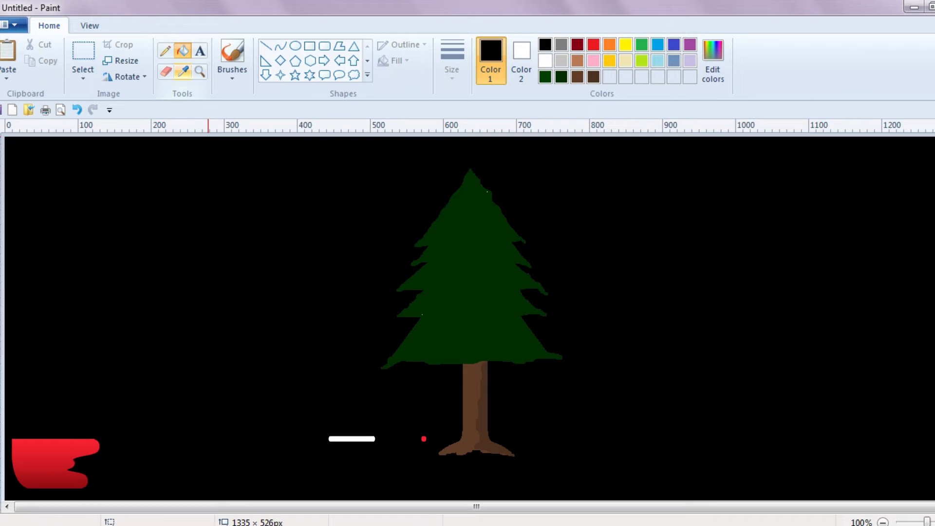
pyautogui.click(486, 191)
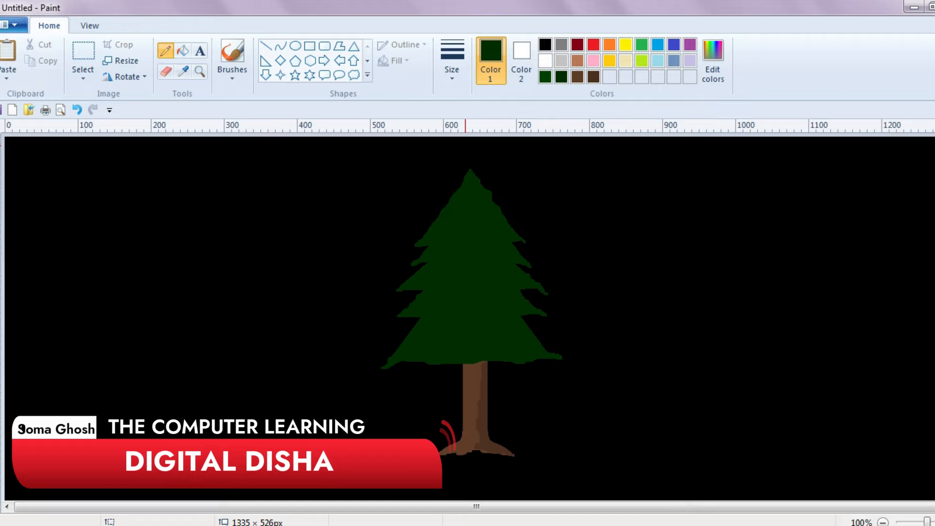
# Sample the black background as Color 2
pyautogui.click(83, 54)
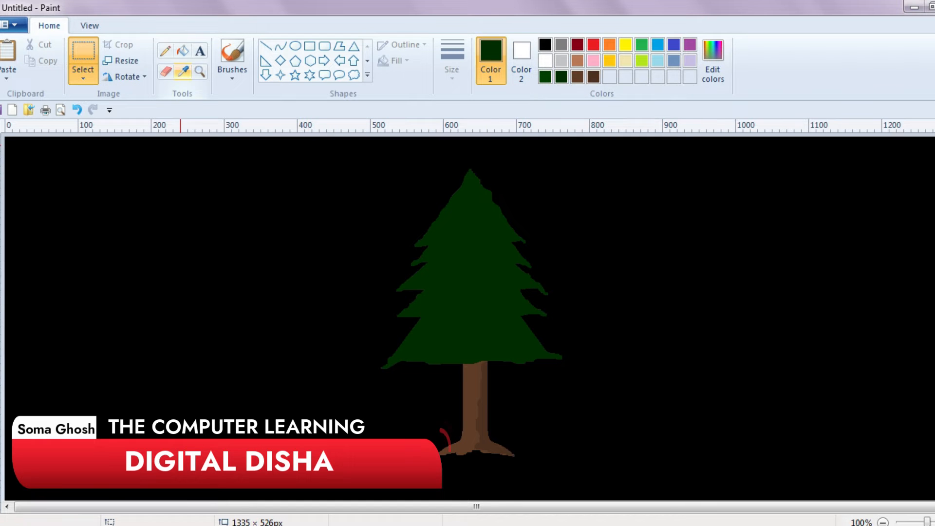
pyautogui.click(183, 71)
pyautogui.rightClick(624, 213)
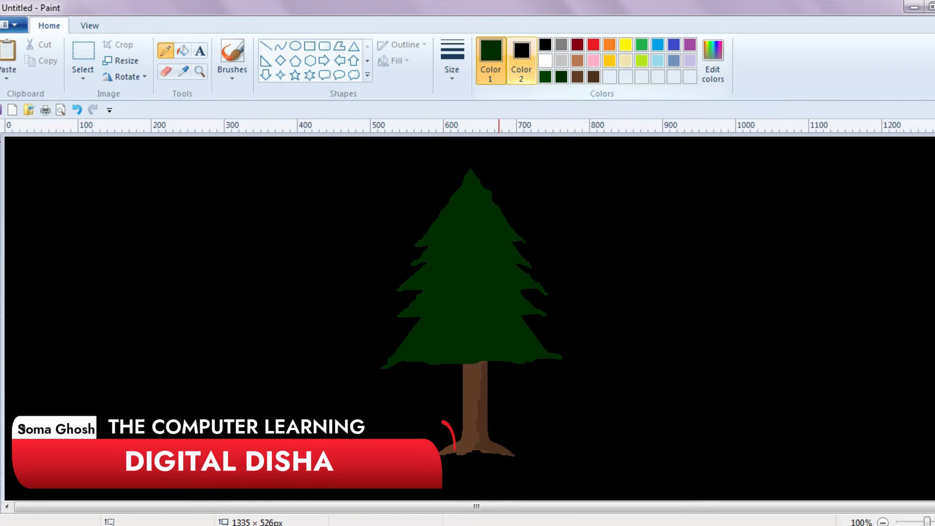
# Copy the whole tree and place the duplicate to the right of the original
pyautogui.moveTo(325, 147); pyautogui.dragTo(594, 490)
pyautogui.hotkey('ctrl', 'c')
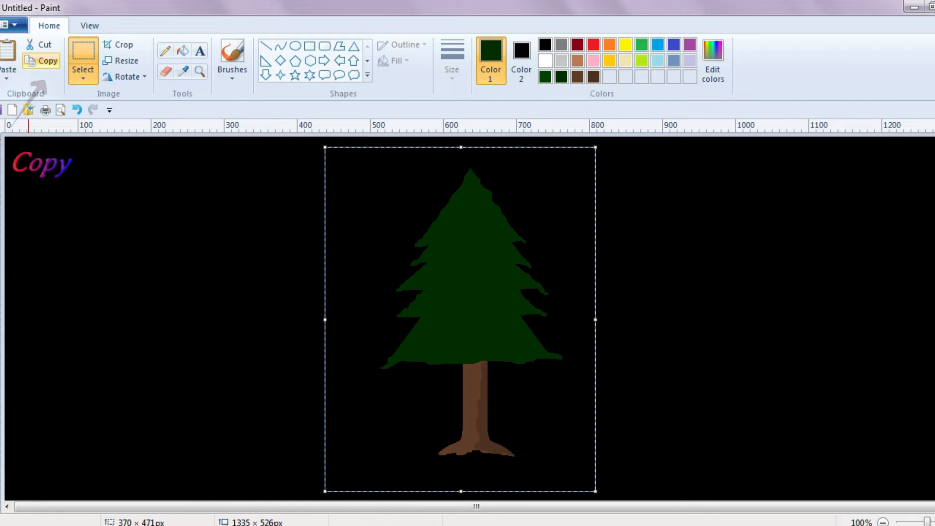
pyautogui.hotkey('ctrl', 'v')
pyautogui.moveTo(107, 292); pyautogui.dragTo(743, 302)
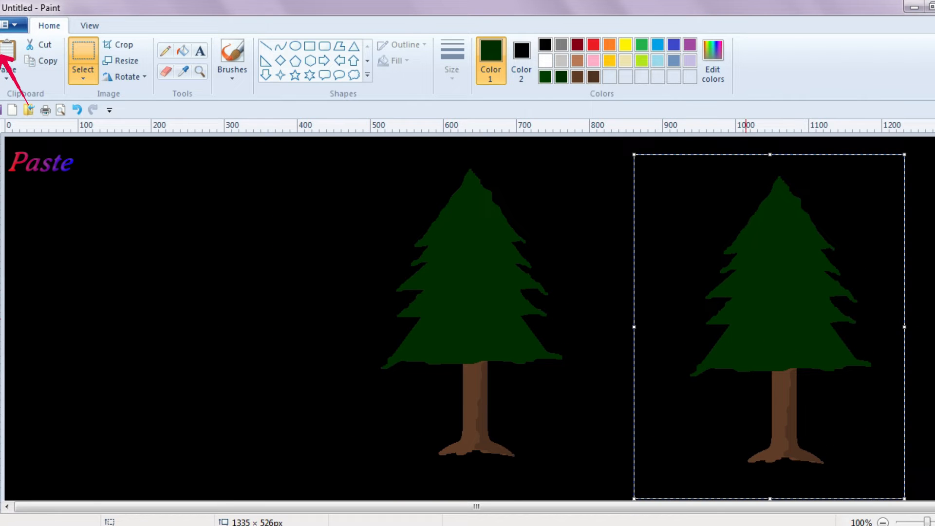
# Enlarge the black canvas to 2670 × 1028 px
pyautogui.click(883, 522)
pyautogui.moveTo(494, 331); pyautogui.dragTo(934, 511)
pyautogui.hotkey('ctrl', 'pageup')
pyautogui.hscroll(10, 424, 352)
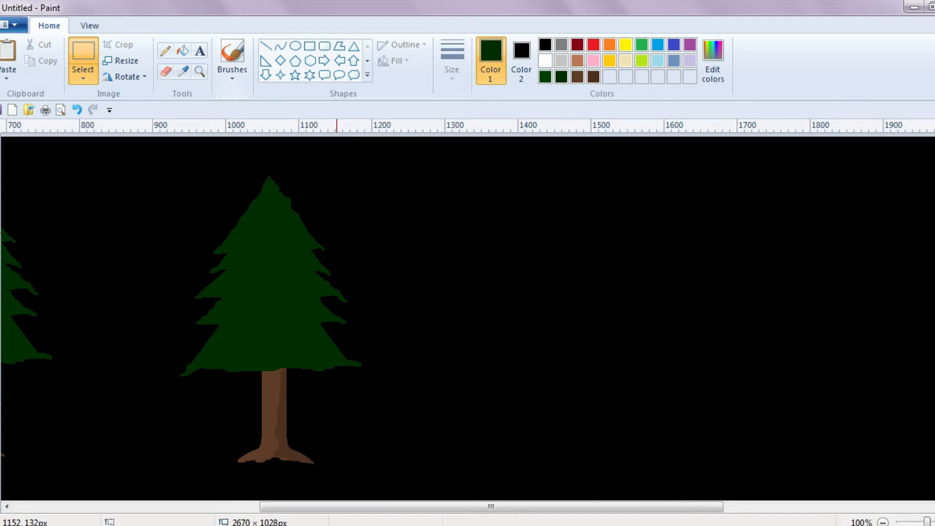
# Scatter small yellow light dots across the crown of the second tree with the Pencil tool
pyautogui.click(165, 51)
pyautogui.click(626, 44)
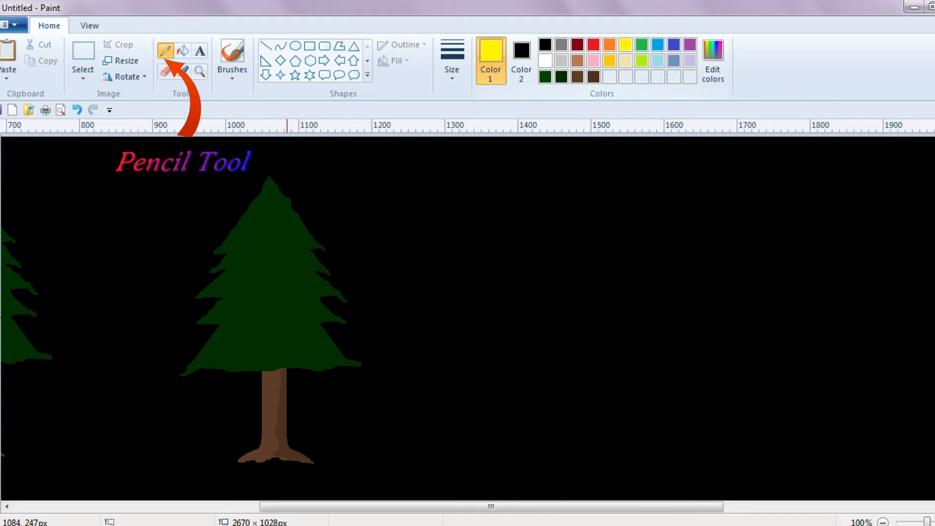
pyautogui.click(281, 318)
pyautogui.click(299, 294)
pyautogui.click(319, 349)
pyautogui.click(285, 249)
pyautogui.click(233, 284)
pyautogui.click(299, 350)
pyautogui.click(297, 267)
pyautogui.click(291, 221)
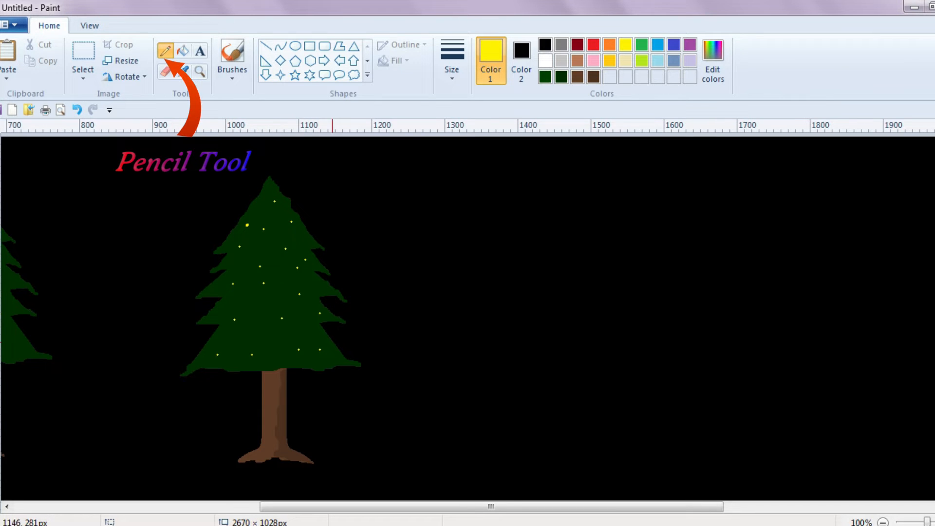
pyautogui.click(272, 354)
pyautogui.click(263, 306)
pyautogui.click(240, 366)
pyautogui.click(224, 350)
# Define a bright red and scatter small red light dots between the yellow ones on the second tree's crown
pyautogui.click(593, 44)
pyautogui.click(713, 59)
pyautogui.click(337, 206)
pyautogui.click(350, 370)
pyautogui.click(276, 336)
pyautogui.click(287, 299)
pyautogui.click(287, 234)
pyautogui.click(309, 303)
pyautogui.click(300, 324)
pyautogui.click(248, 336)
pyautogui.click(283, 218)
pyautogui.click(291, 282)
pyautogui.click(307, 279)
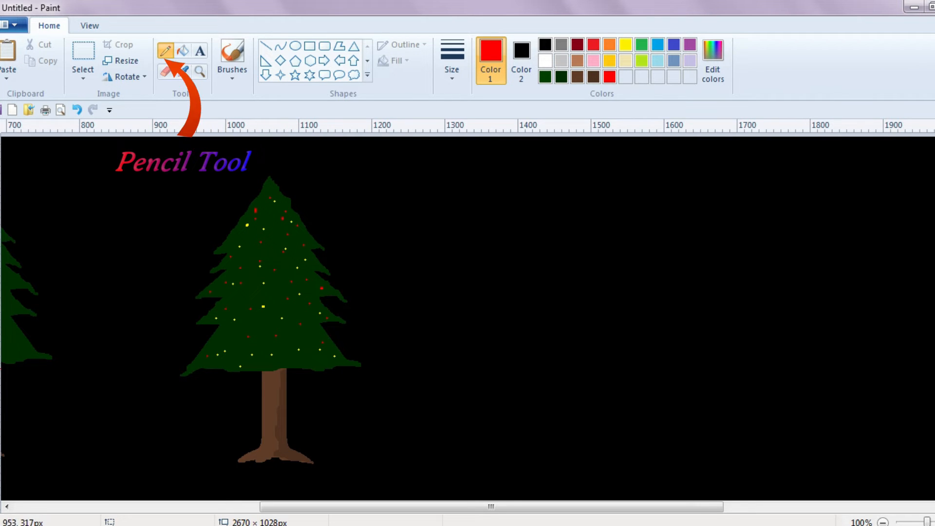
# Define a pure blue and scatter small blue light dots over the second tree's crown
pyautogui.click(713, 60)
pyautogui.click(411, 240)
pyautogui.click(355, 368)
pyautogui.click(266, 215)
pyautogui.click(249, 264)
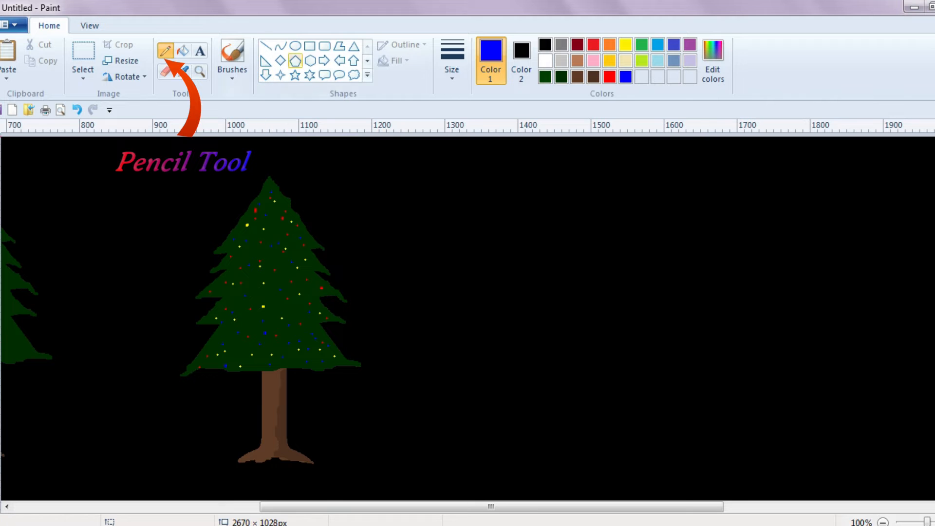
# Draw a blue five-point star of about 22 × 22 px on the decorated tree's tip and fill it blue
pyautogui.click(295, 75)
pyautogui.moveTo(262, 165); pyautogui.dragTo(278, 181)
pyautogui.click(452, 61)
pyautogui.click(485, 159)
pyautogui.click(182, 51)
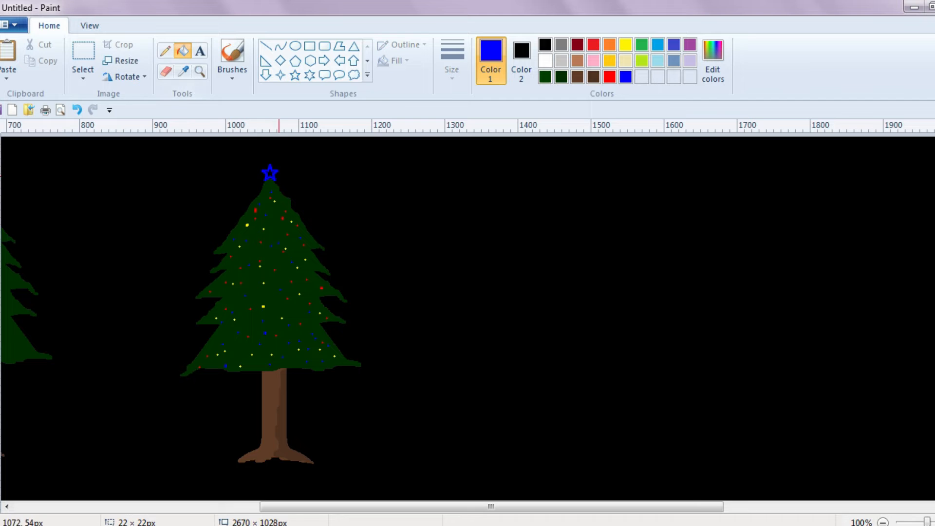
# Add a yellow-filled five-point star of about 18 × 17 px at the lower left of the blue star
pyautogui.click(626, 45)
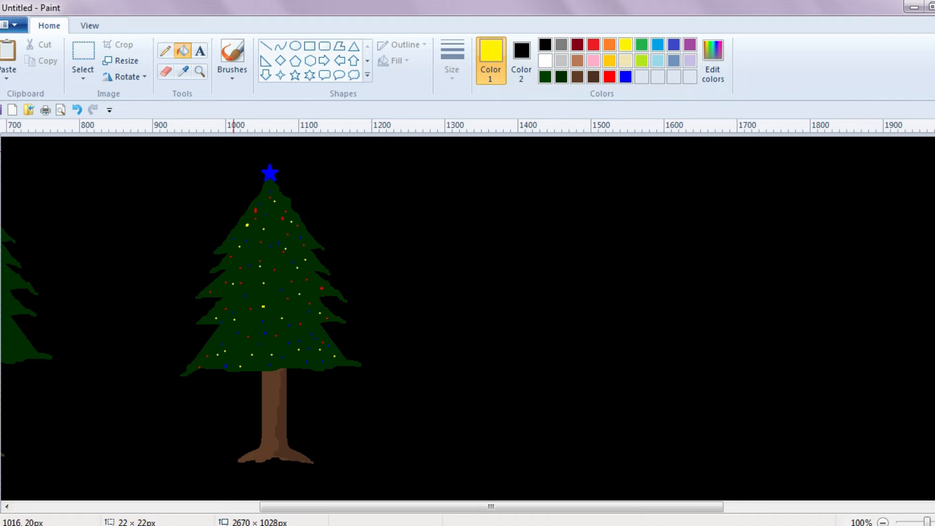
pyautogui.click(295, 75)
pyautogui.moveTo(249, 179)
pyautogui.mouseDown()
pyautogui.moveTo(266, 194)
pyautogui.moveTo(264, 181)
pyautogui.mouseUp()
pyautogui.click(451, 58)
pyautogui.click(485, 100)
pyautogui.click(182, 50)
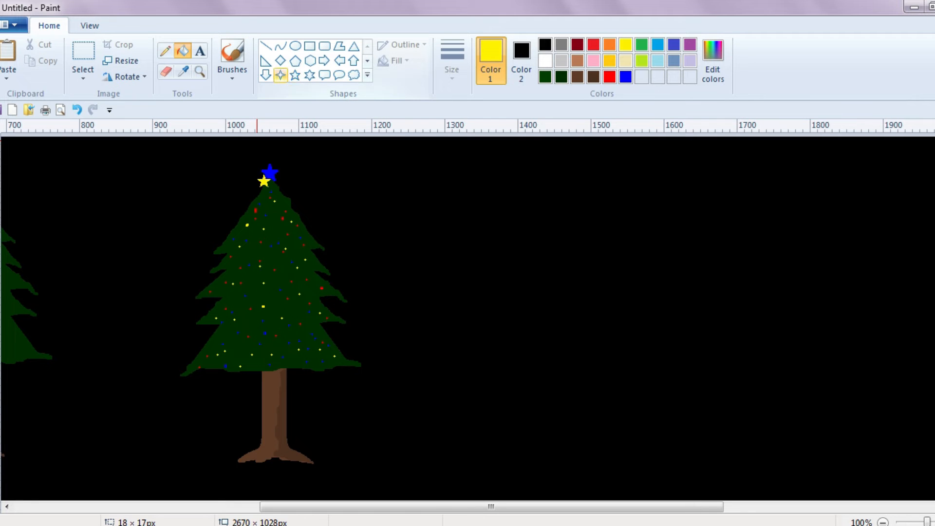
# Add a second yellow-filled five-point star of about 21 × 17 px at the lower right of the blue star
pyautogui.click(295, 75)
pyautogui.moveTo(271, 176); pyautogui.dragTo(286, 188)
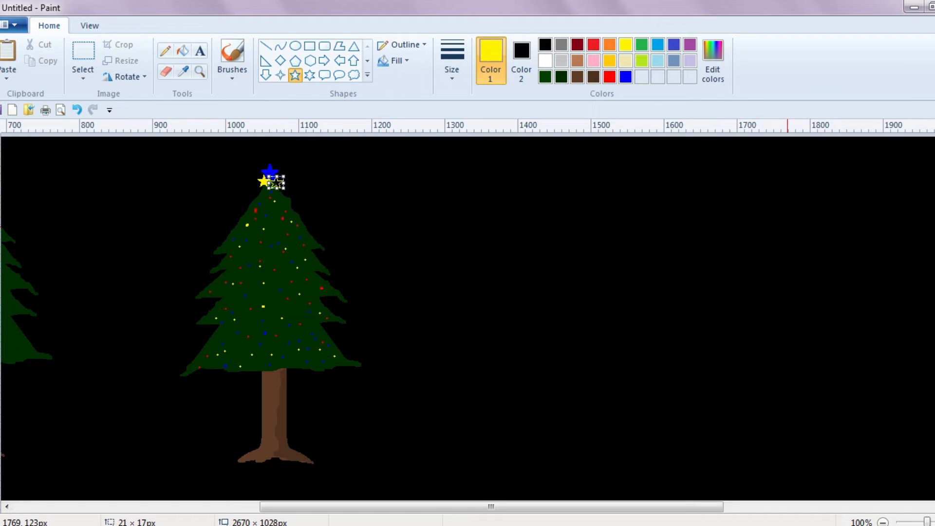
pyautogui.click(183, 50)
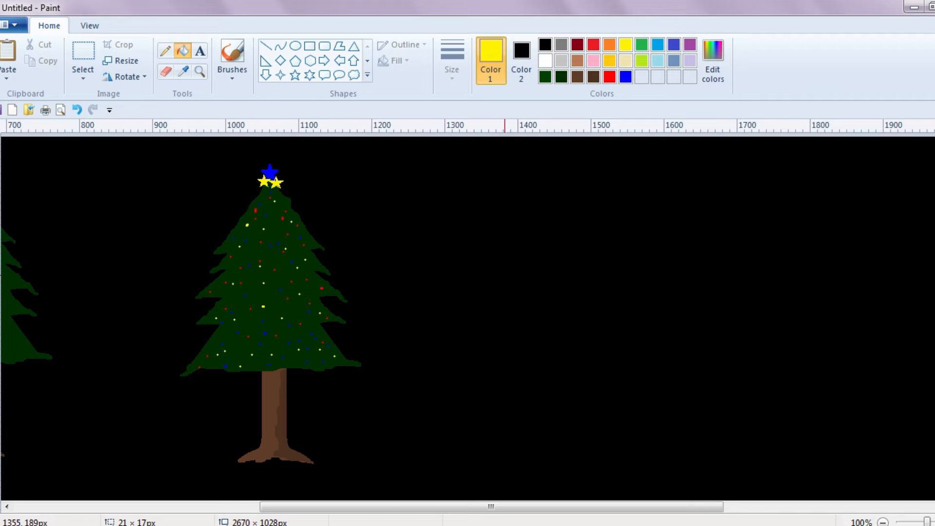
# Add a small red five-point star beneath the blue and yellow stars, deleting the first misplaced attempt
pyautogui.click(609, 76)
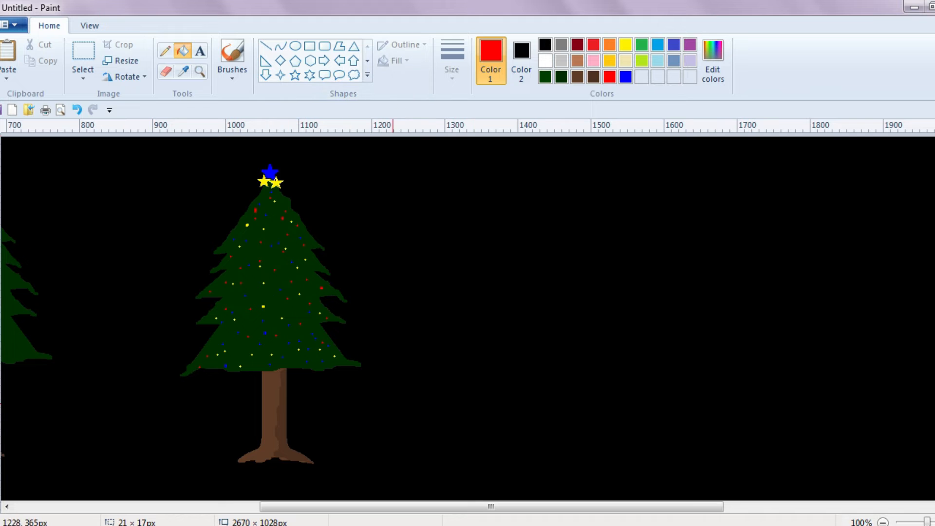
pyautogui.click(294, 75)
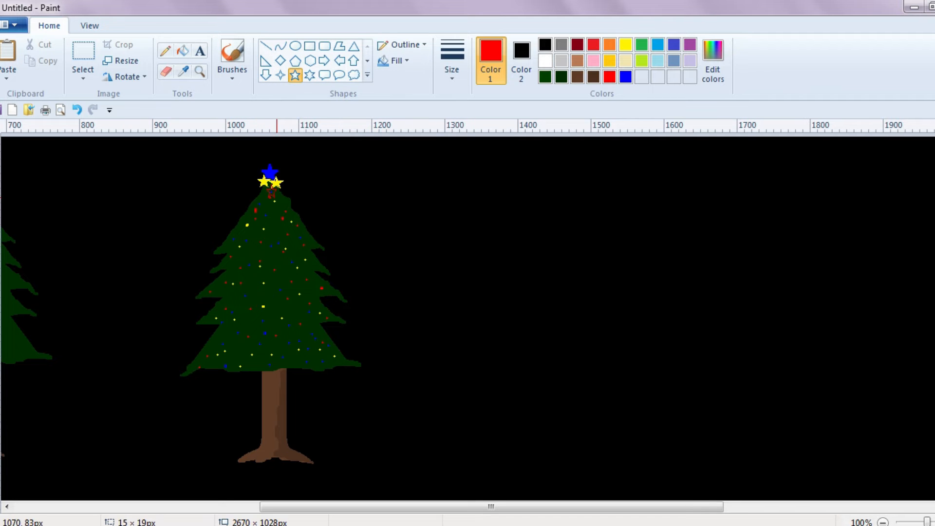
pyautogui.moveTo(282, 197); pyautogui.dragTo(282, 197)
pyautogui.press('Delete')
pyautogui.moveTo(269, 180); pyautogui.dragTo(282, 191)
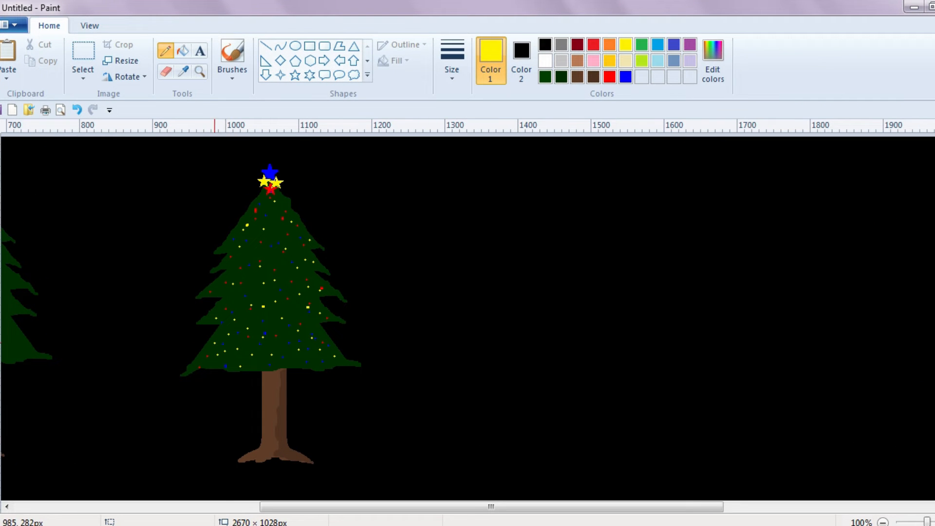
# Copy the undecorated tree and place the duplicate on the empty black area right of the decorated tree
pyautogui.click(83, 59)
pyautogui.moveTo(491, 507); pyautogui.dragTo(320, 507)
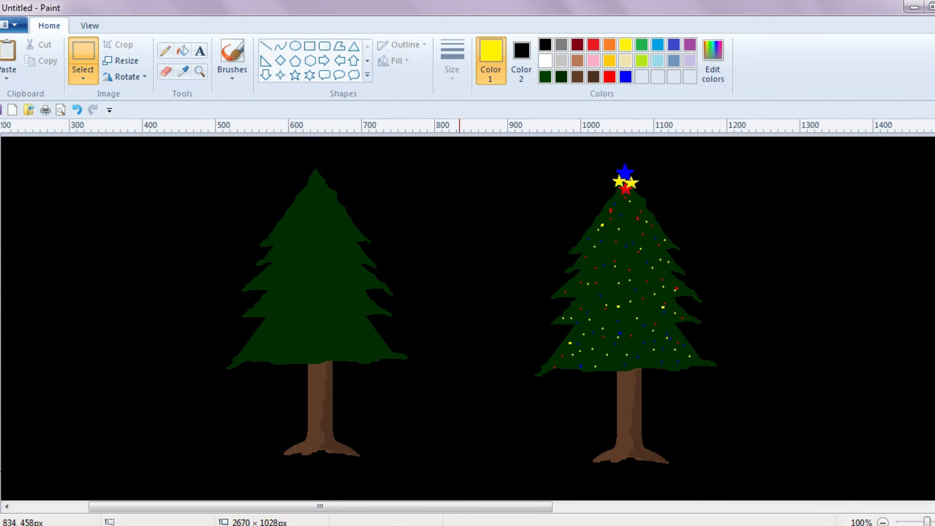
pyautogui.moveTo(460, 472); pyautogui.dragTo(180, 153)
pyautogui.hotkey('ctrl', 'c')
pyautogui.moveTo(320, 506); pyautogui.dragTo(713, 507)
pyautogui.hotkey('ctrl', 'v')
pyautogui.moveTo(168, 317); pyautogui.dragTo(424, 337)
# Airbrush the new tree's crown in the brighter dark green, first along its outline and then across its interior
pyautogui.click(232, 73)
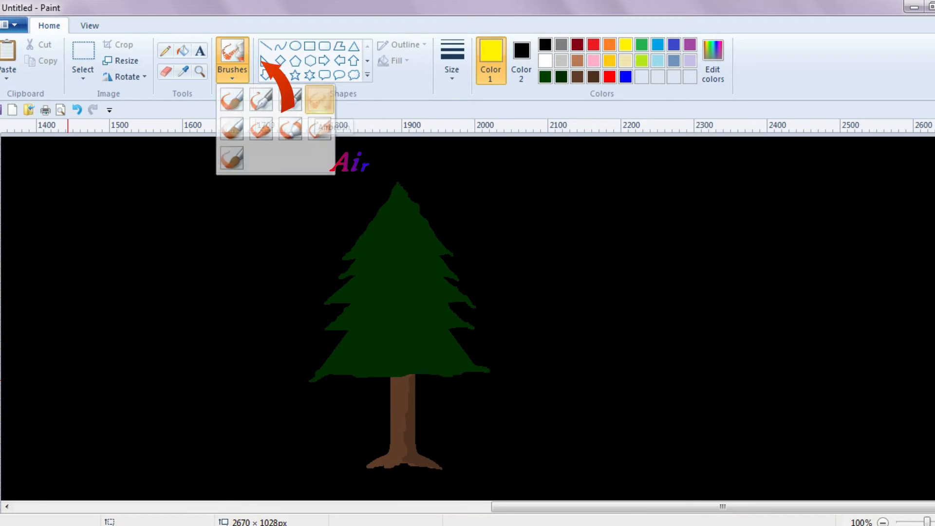
pyautogui.click(319, 100)
pyautogui.click(545, 77)
pyautogui.moveTo(341, 256)
pyautogui.mouseDown()
pyautogui.moveTo(398, 184)
pyautogui.moveTo(468, 280)
pyautogui.moveTo(458, 272)
pyautogui.moveTo(466, 310)
pyautogui.moveTo(451, 306)
pyautogui.moveTo(475, 329)
pyautogui.moveTo(452, 332)
pyautogui.moveTo(480, 375)
pyautogui.moveTo(304, 382)
pyautogui.moveTo(343, 333)
pyautogui.moveTo(321, 326)
pyautogui.moveTo(341, 309)
pyautogui.moveTo(325, 306)
pyautogui.moveTo(354, 279)
pyautogui.moveTo(335, 278)
pyautogui.moveTo(352, 261)
pyautogui.mouseUp()
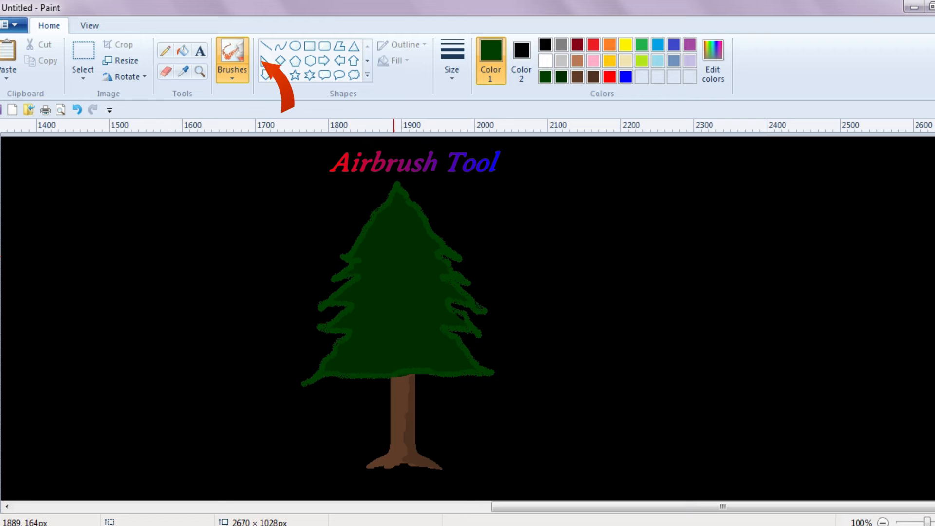
pyautogui.moveTo(372, 242)
pyautogui.mouseDown()
pyautogui.moveTo(396, 214)
pyautogui.moveTo(357, 255)
pyautogui.mouseUp()
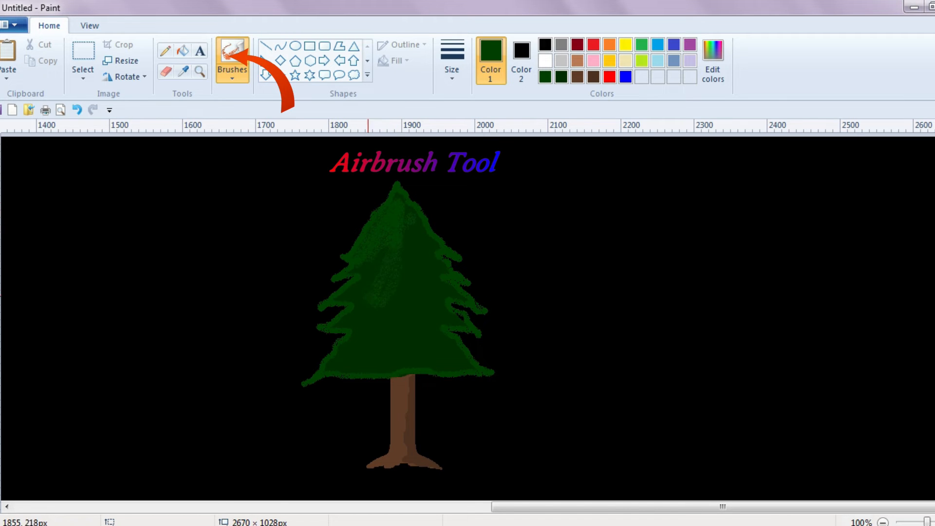
pyautogui.moveTo(366, 292)
pyautogui.mouseDown()
pyautogui.moveTo(350, 348)
pyautogui.moveTo(397, 360)
pyautogui.mouseUp()
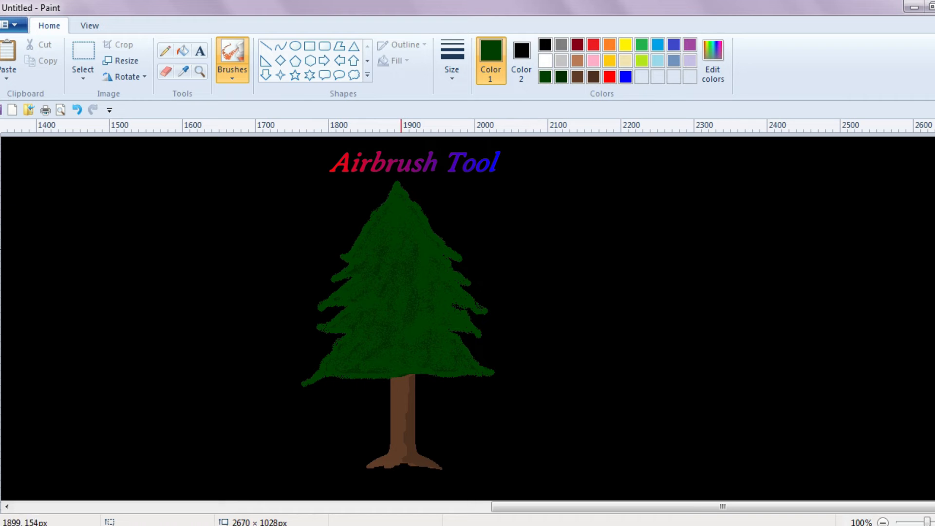
# Define a darker green (Red 0, Green 40, Blue 0) and airbrush shading over the crown's middle and upper right edge
pyautogui.click(712, 61)
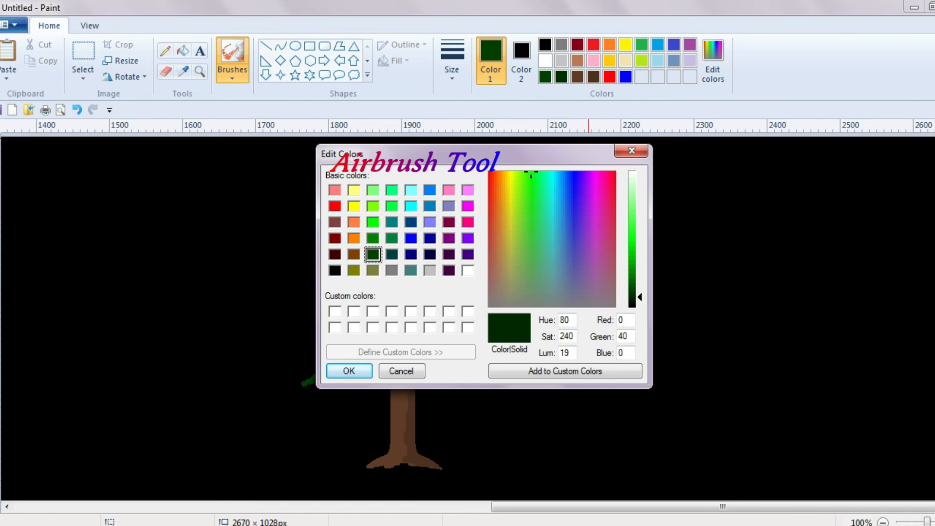
pyautogui.click(349, 371)
pyautogui.click(403, 227)
pyautogui.moveTo(448, 305)
pyautogui.mouseDown()
pyautogui.moveTo(426, 322)
pyautogui.moveTo(332, 323)
pyautogui.moveTo(357, 278)
pyautogui.mouseUp()
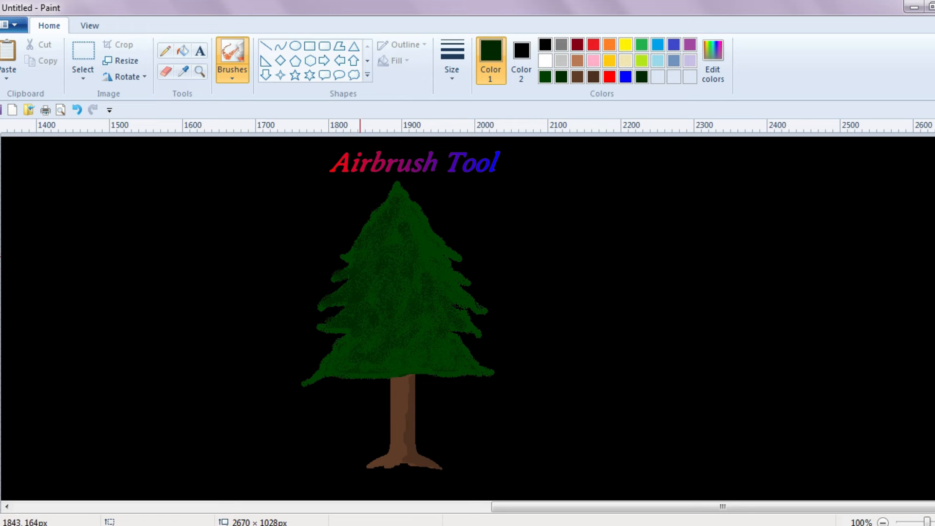
pyautogui.moveTo(433, 221); pyautogui.dragTo(463, 261)
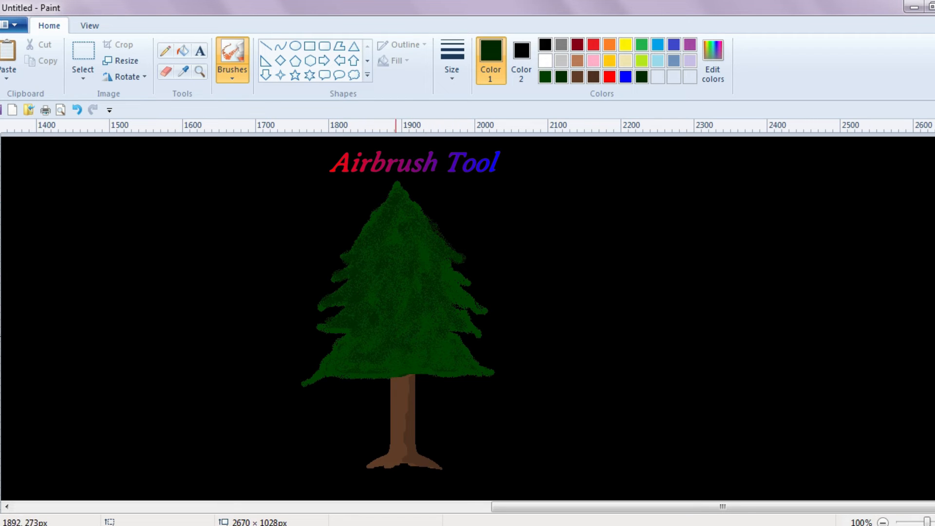
pyautogui.moveTo(327, 373); pyautogui.dragTo(330, 355)
pyautogui.moveTo(458, 371)
pyautogui.mouseDown()
pyautogui.moveTo(473, 327)
pyautogui.moveTo(457, 291)
pyautogui.mouseUp()
pyautogui.hotkey('ctrl', 'z')
# Airbrush darker green shading over the crown's tip, base and both side edges
pyautogui.moveTo(388, 307)
pyautogui.mouseDown()
pyautogui.moveTo(379, 215)
pyautogui.moveTo(356, 247)
pyautogui.moveTo(388, 216)
pyautogui.moveTo(438, 245)
pyautogui.moveTo(401, 193)
pyautogui.mouseUp()
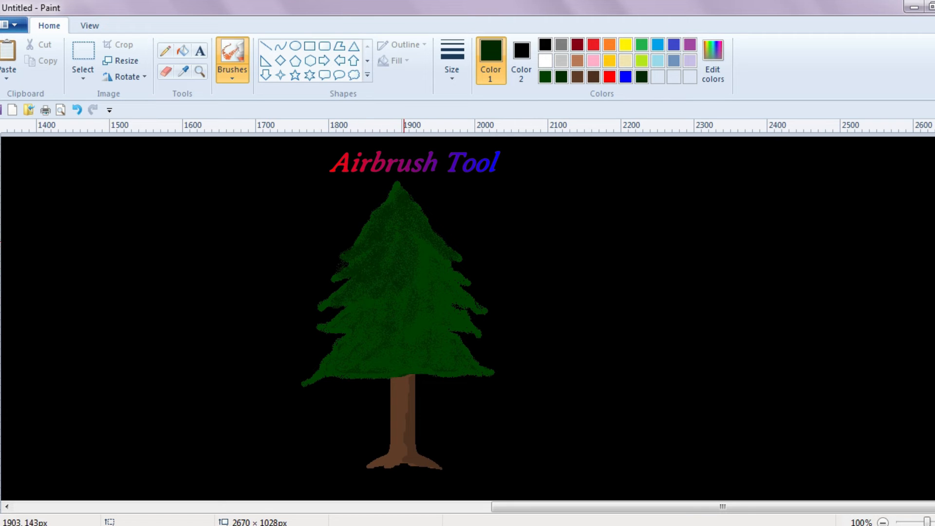
pyautogui.moveTo(323, 377)
pyautogui.mouseDown()
pyautogui.moveTo(312, 378)
pyautogui.moveTo(485, 370)
pyautogui.mouseUp()
pyautogui.moveTo(463, 326)
pyautogui.mouseDown()
pyautogui.moveTo(443, 318)
pyautogui.moveTo(478, 321)
pyautogui.moveTo(467, 262)
pyautogui.moveTo(431, 253)
pyautogui.mouseUp()
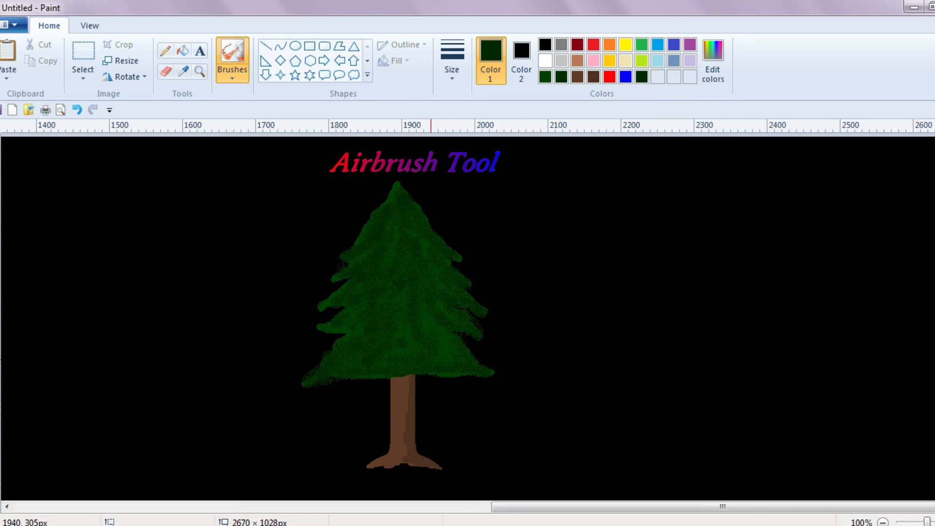
pyautogui.moveTo(383, 207)
pyautogui.mouseDown()
pyautogui.moveTo(384, 195)
pyautogui.moveTo(344, 251)
pyautogui.mouseUp()
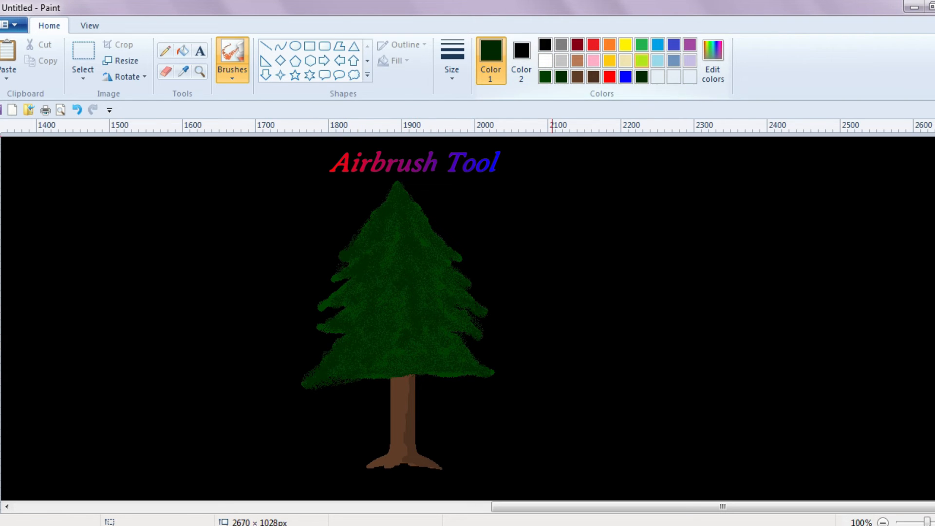
pyautogui.click(641, 60)
pyautogui.moveTo(307, 387); pyautogui.dragTo(326, 376)
pyautogui.hotkey('ctrl', 'z')
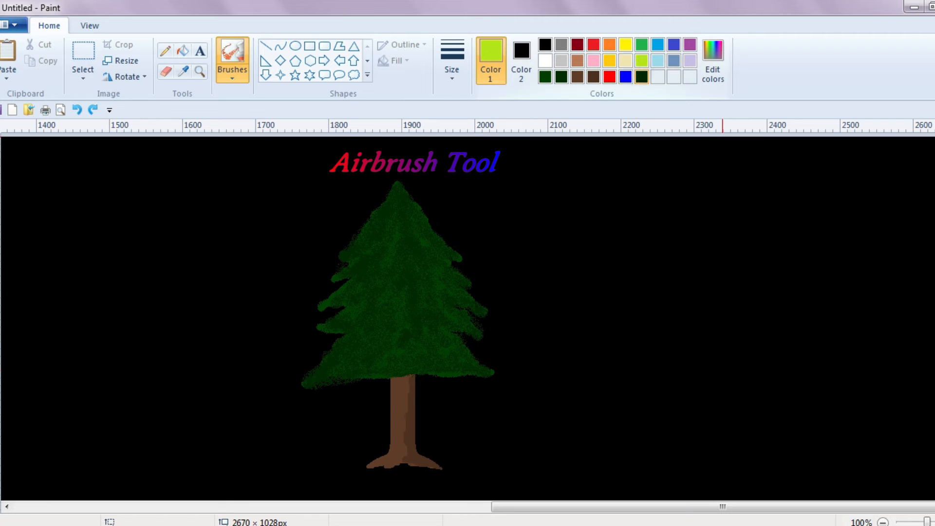
# Airbrush brighter dark green highlights over the crown and its left branches, and touch up with the darker green
pyautogui.click(545, 77)
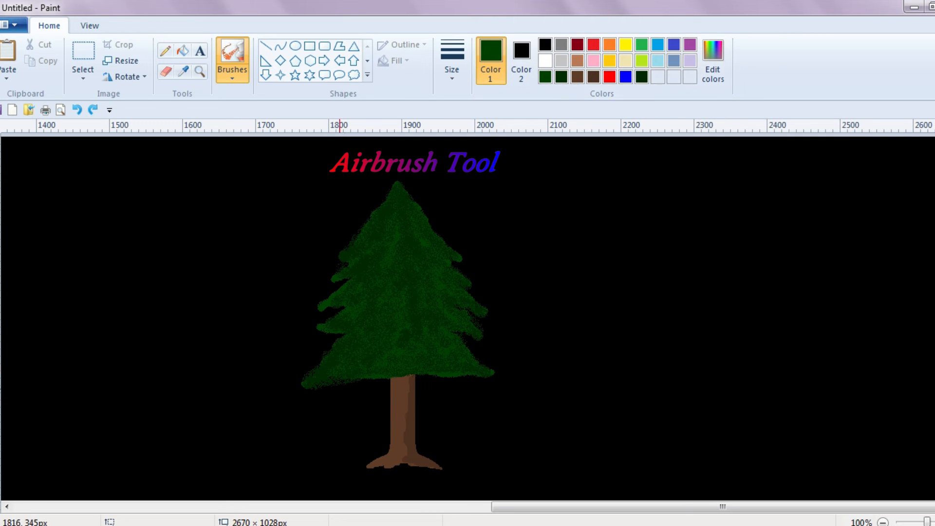
pyautogui.moveTo(326, 379)
pyautogui.mouseDown()
pyautogui.moveTo(365, 380)
pyautogui.moveTo(315, 367)
pyautogui.moveTo(362, 320)
pyautogui.mouseUp()
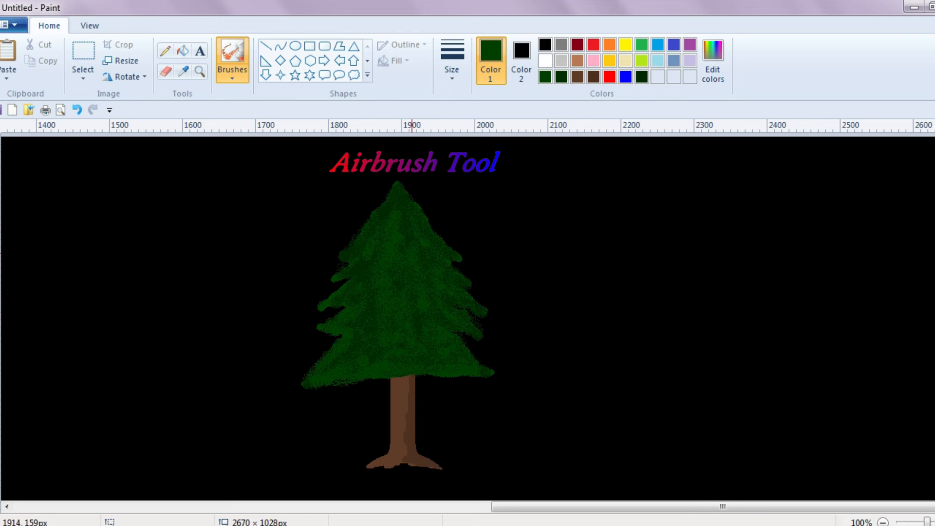
pyautogui.moveTo(385, 245)
pyautogui.mouseDown()
pyautogui.moveTo(341, 258)
pyautogui.moveTo(392, 199)
pyautogui.mouseUp()
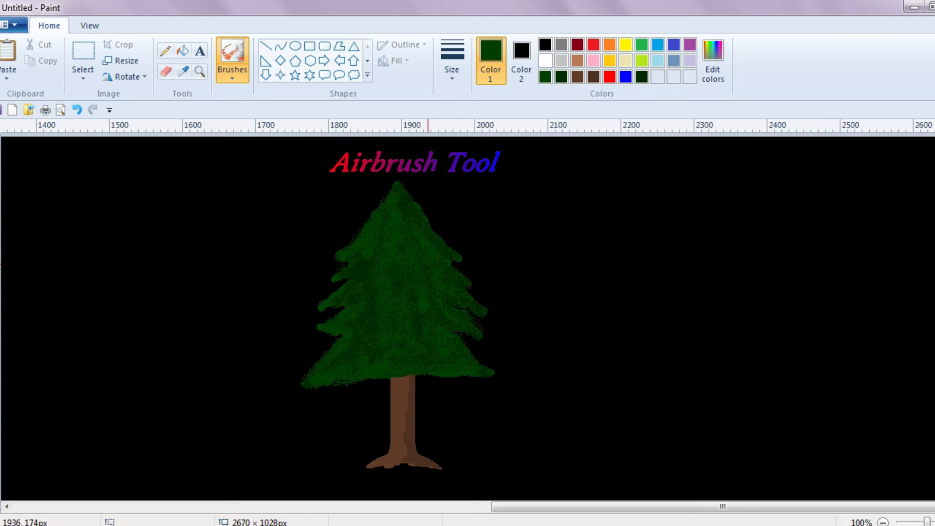
pyautogui.moveTo(350, 292)
pyautogui.mouseDown()
pyautogui.moveTo(324, 312)
pyautogui.moveTo(336, 312)
pyautogui.moveTo(319, 341)
pyautogui.moveTo(421, 337)
pyautogui.mouseUp()
pyautogui.moveTo(322, 311)
pyautogui.mouseDown()
pyautogui.moveTo(340, 287)
pyautogui.moveTo(334, 271)
pyautogui.mouseUp()
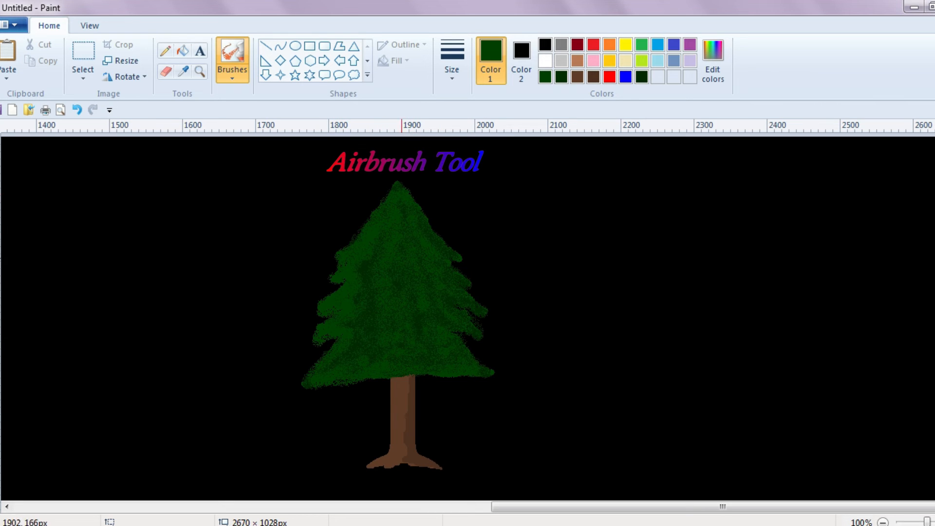
pyautogui.click(561, 77)
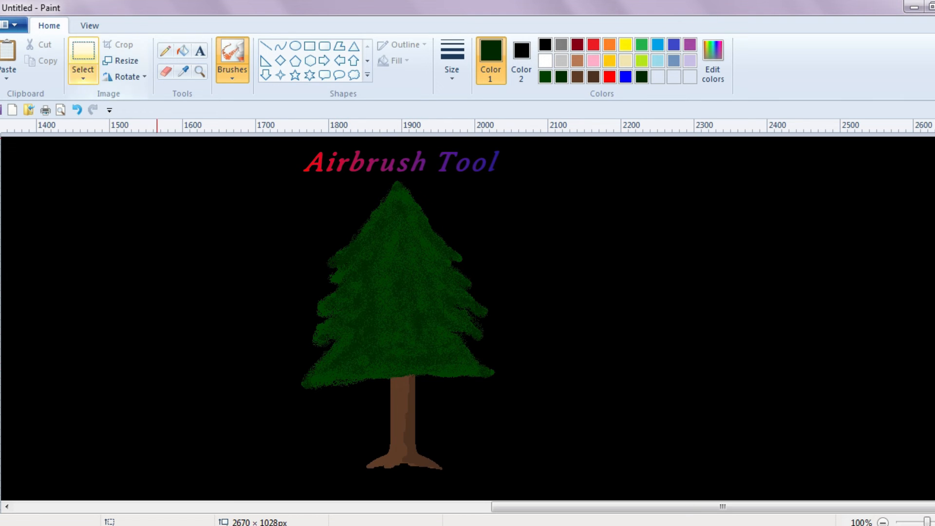
# Copy the airbrushed tree and place the duplicate directly to its right
pyautogui.click(83, 61)
pyautogui.moveTo(265, 151); pyautogui.dragTo(526, 501)
pyautogui.hotkey('ctrl', 'c')
pyautogui.click(7, 51)
pyautogui.moveTo(136, 311); pyautogui.dragTo(652, 323)
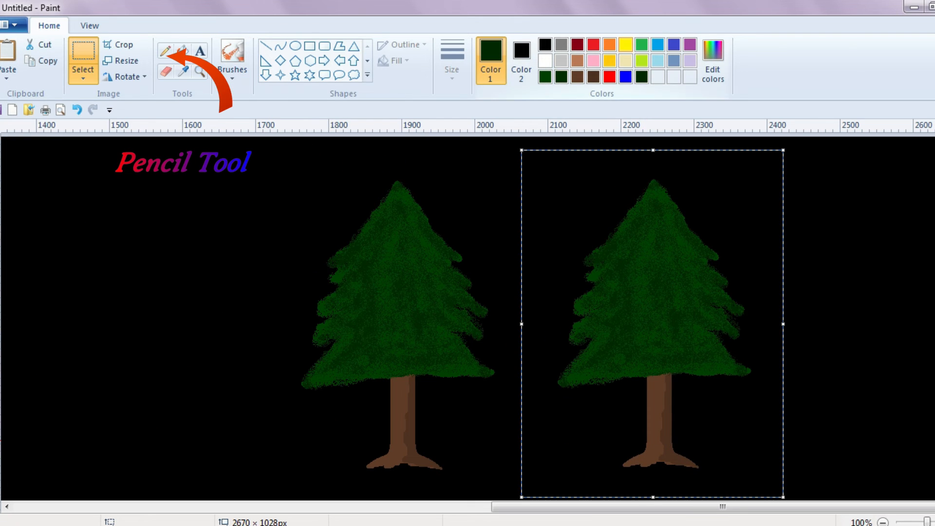
# Scatter yellow light dots across the crown of the rightmost airbrushed tree with the Pencil tool
pyautogui.click(625, 44)
pyautogui.click(165, 50)
pyautogui.click(633, 293)
pyautogui.click(666, 220)
pyautogui.click(668, 252)
pyautogui.click(658, 277)
pyautogui.click(613, 265)
pyautogui.click(657, 301)
pyautogui.click(682, 274)
pyautogui.click(693, 298)
pyautogui.click(684, 335)
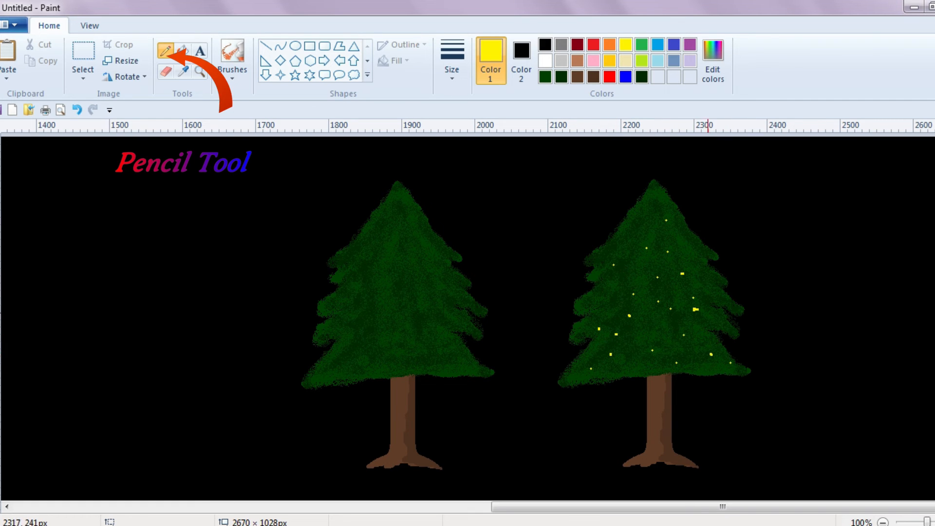
pyautogui.click(687, 250)
pyautogui.click(674, 236)
pyautogui.click(638, 225)
pyautogui.click(683, 230)
pyautogui.click(618, 304)
pyautogui.click(602, 303)
# Scatter blue and red light dots of varying size over the rightmost tree's crown
pyautogui.click(626, 76)
pyautogui.click(653, 259)
pyautogui.click(619, 288)
pyautogui.click(452, 61)
pyautogui.click(643, 263)
pyautogui.click(638, 309)
pyautogui.click(658, 324)
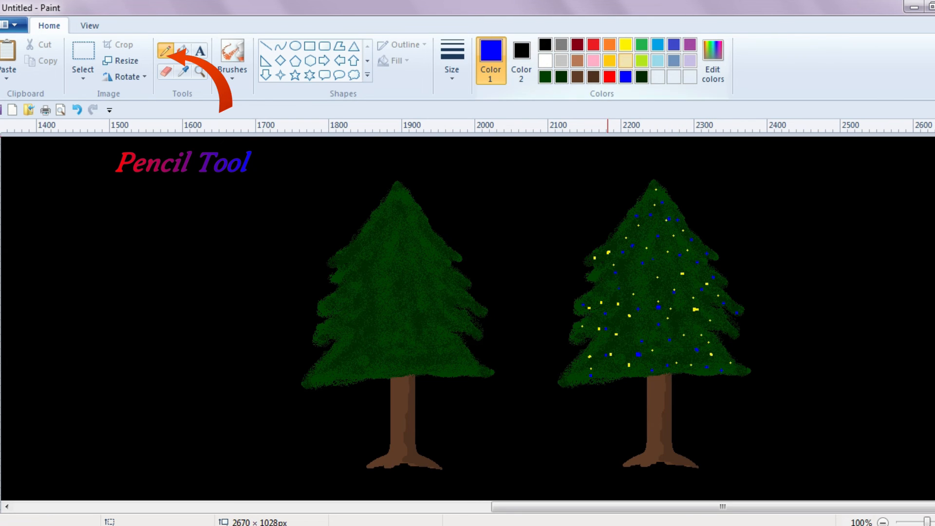
pyautogui.click(626, 45)
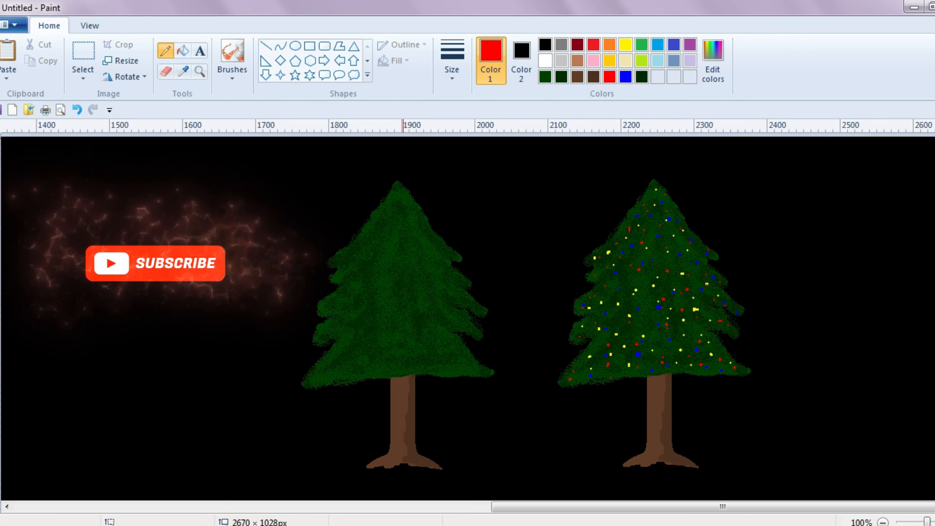
# Draw a yellow four-point star of about 25 × 24 px on the rightmost tree's tip and fill it yellow
pyautogui.click(281, 75)
pyautogui.click(625, 45)
pyautogui.moveTo(647, 168); pyautogui.dragTo(665, 186)
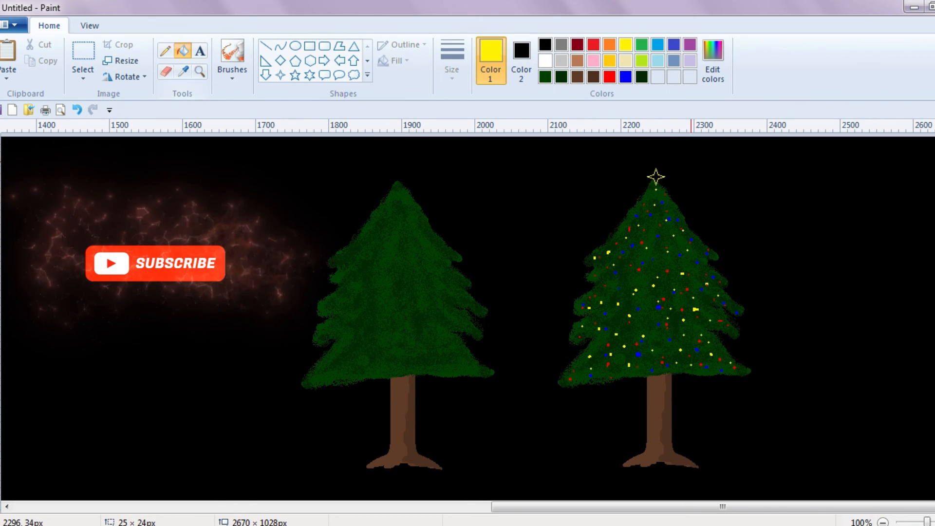
pyautogui.click(183, 51)
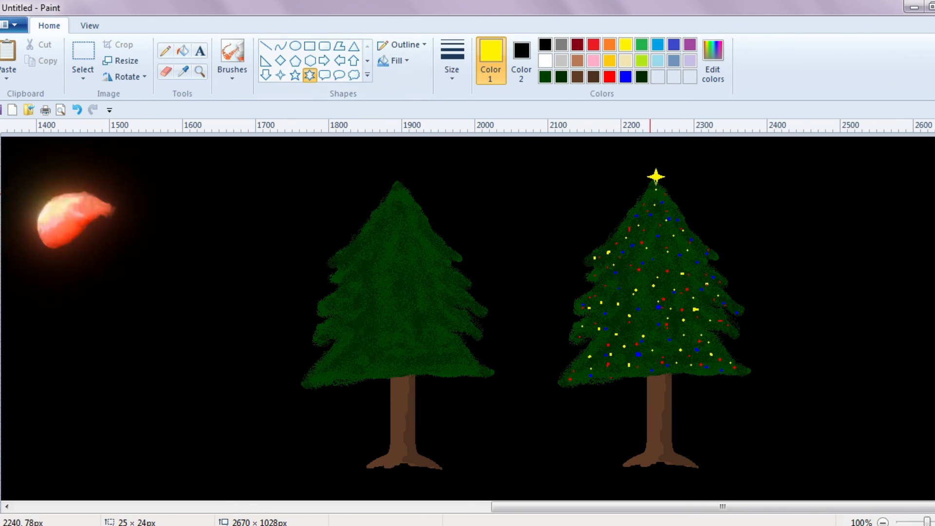
# Draw a yellow five-point star of about 27 × 24 px just below the four-point star, on its left, and fill it yellow
pyautogui.click(294, 75)
pyautogui.moveTo(635, 182); pyautogui.dragTo(654, 199)
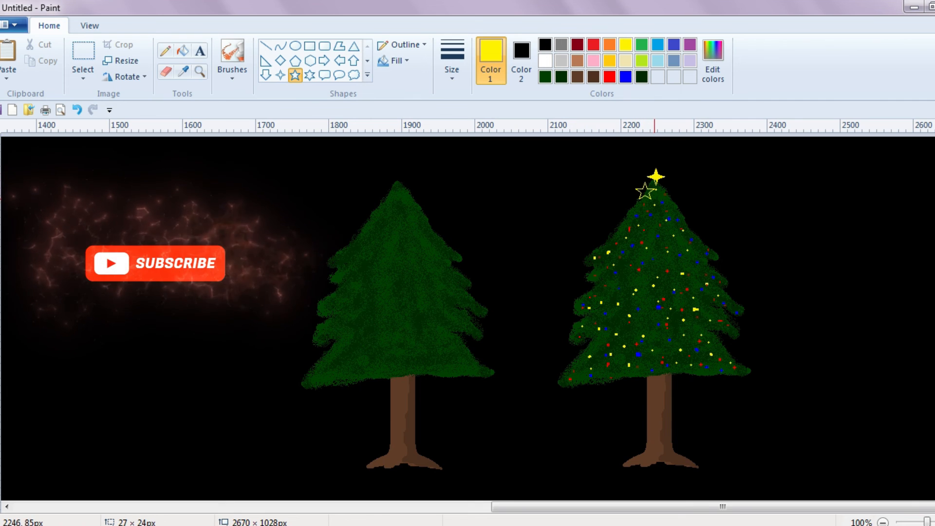
pyautogui.click(183, 51)
pyautogui.click(644, 192)
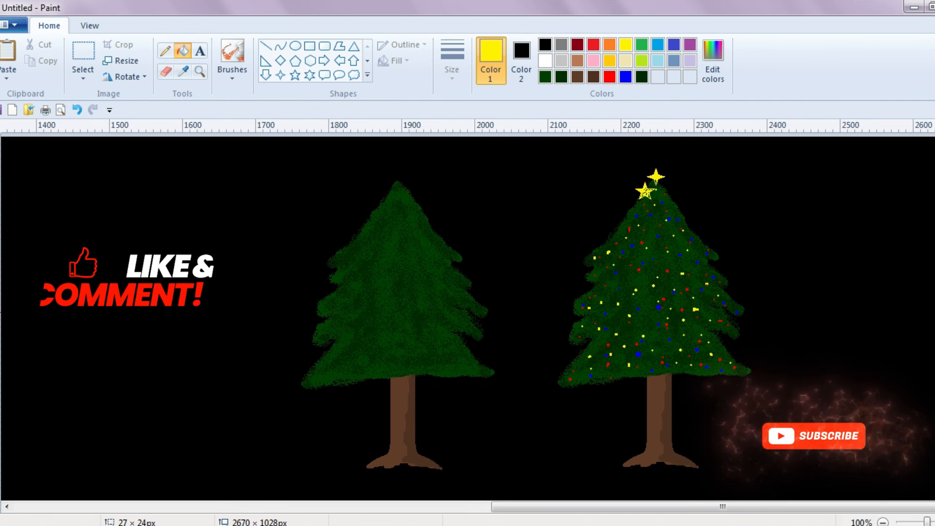
# Draw a red five-point star of about 24 × 24 px to the right of the yellow five-point star and fill it red
pyautogui.click(609, 77)
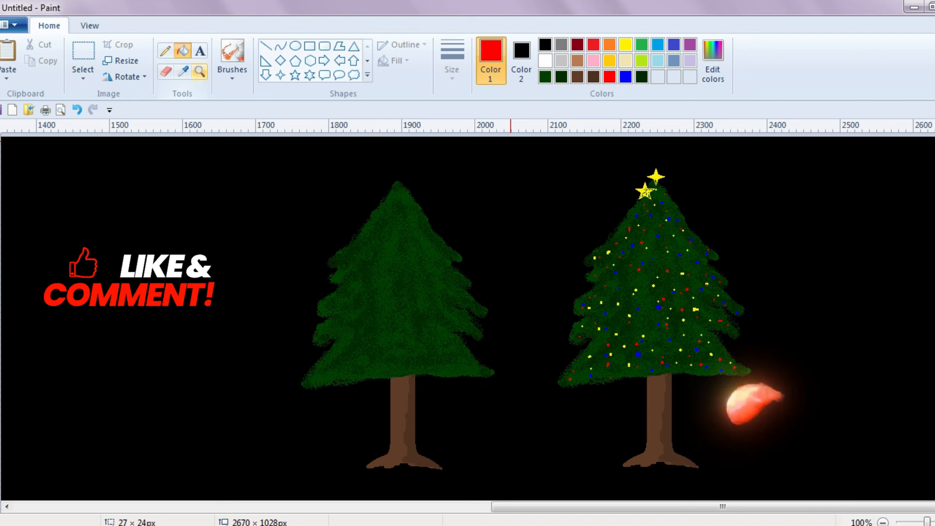
pyautogui.click(296, 75)
pyautogui.moveTo(658, 184); pyautogui.dragTo(675, 200)
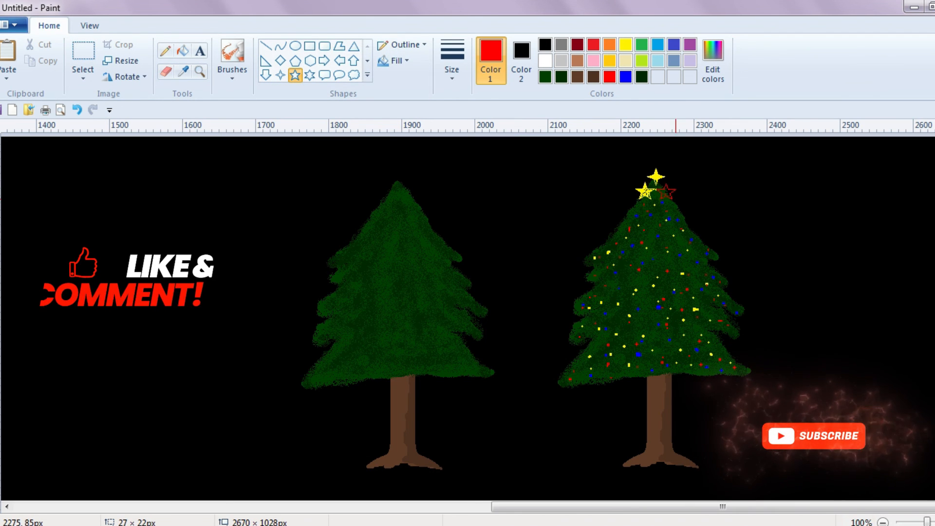
pyautogui.click(183, 51)
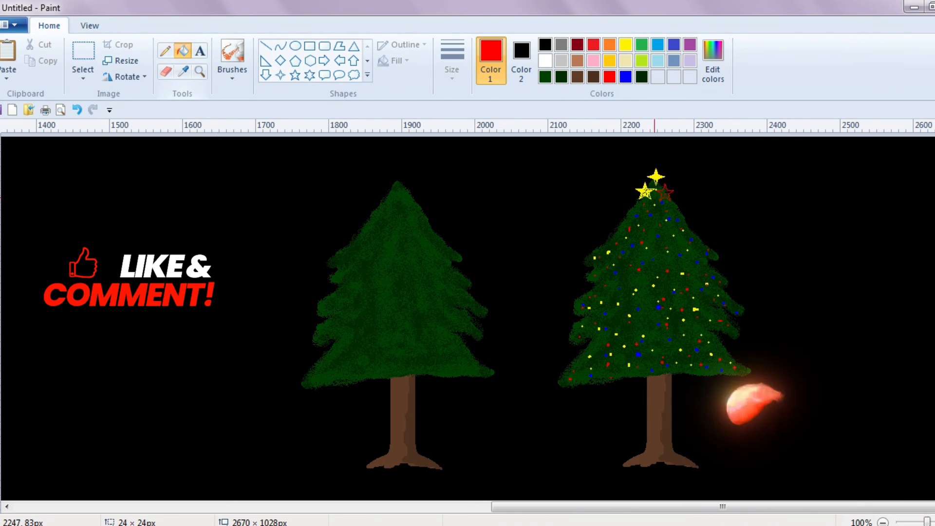
pyautogui.click(665, 193)
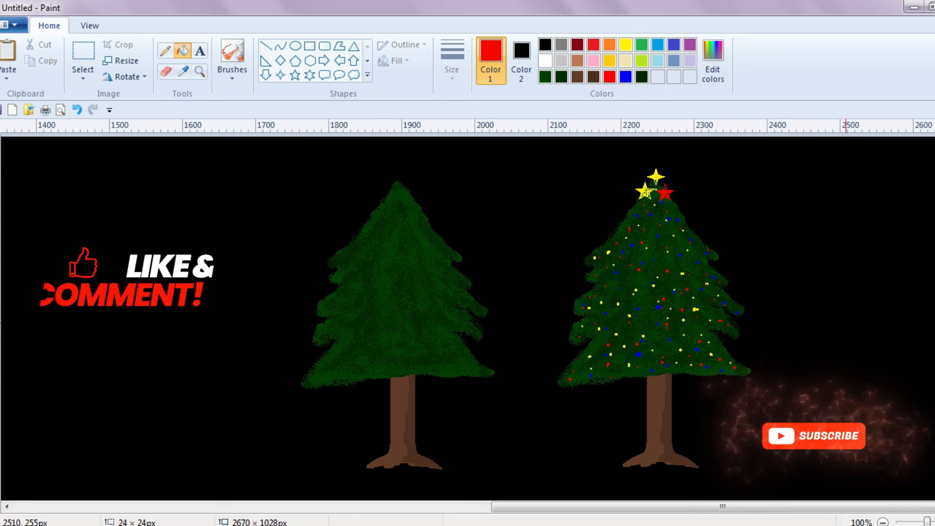
# Paste three copies of the decorated airbrushed tree side by side on the empty black area beyond the existing trees
pyautogui.click(83, 56)
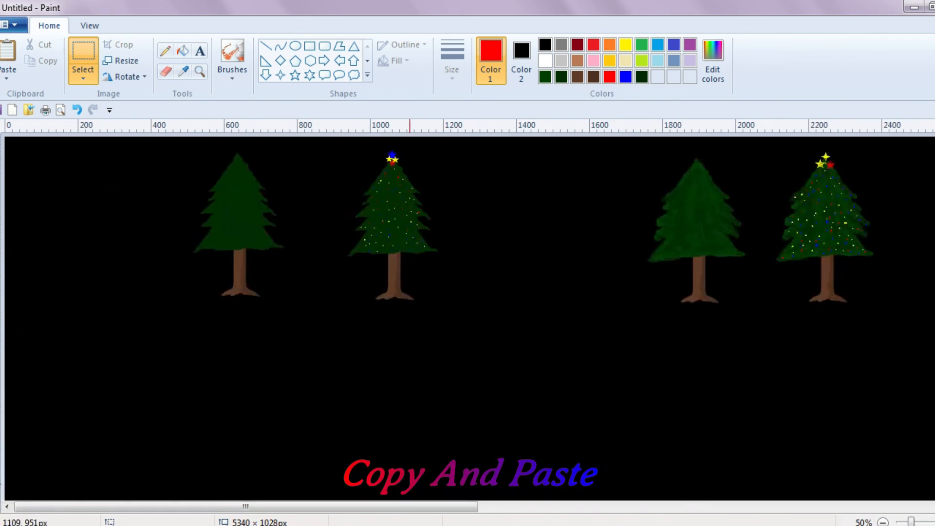
pyautogui.hotkey('ctrl', 'v')
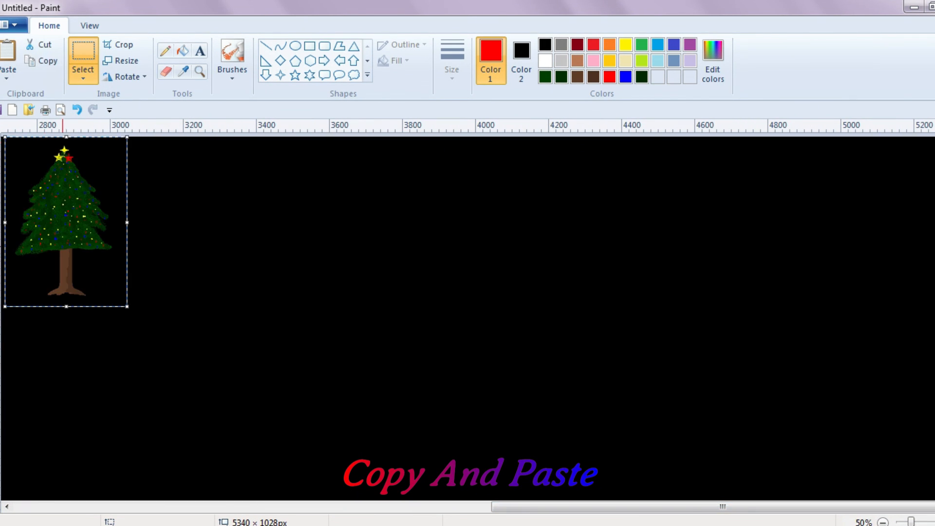
pyautogui.moveTo(63, 221); pyautogui.dragTo(306, 336)
pyautogui.hotkey('ctrl', 'v')
pyautogui.moveTo(118, 222); pyautogui.dragTo(493, 337)
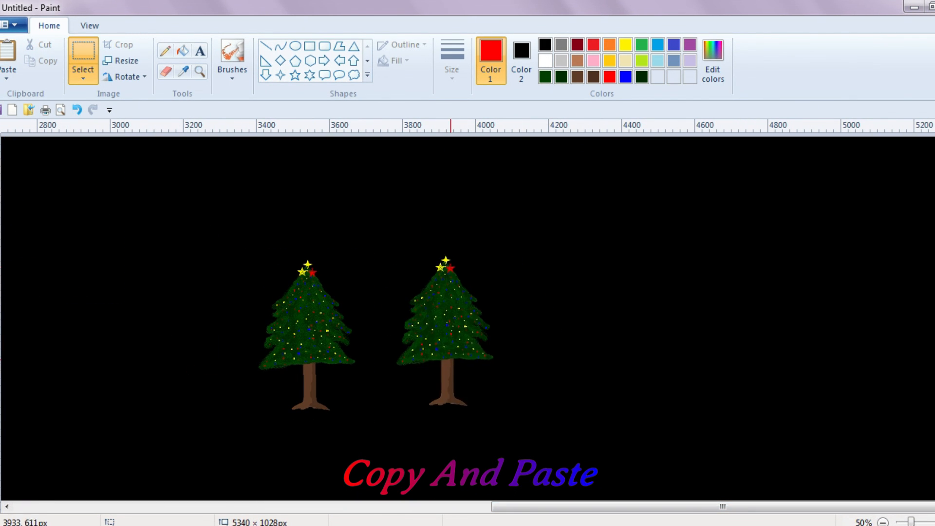
pyautogui.click(8, 54)
pyautogui.moveTo(64, 222); pyautogui.dragTo(569, 337)
# Move the group of three pasted trees, copy it and place a duplicate group beside it to make a front row of six
pyautogui.moveTo(483, 422)
pyautogui.mouseDown()
pyautogui.moveTo(679, 460)
pyautogui.moveTo(167, 187)
pyautogui.mouseUp()
pyautogui.moveTo(657, 333)
pyautogui.mouseDown()
pyautogui.moveTo(464, 414)
pyautogui.moveTo(445, 413)
pyautogui.mouseUp()
pyautogui.click(48, 61)
pyautogui.click(8, 53)
pyautogui.moveTo(122, 271); pyautogui.dragTo(259, 271)
# Paste the three-tree group at reduced size and repeat it five times in a row behind the large front trees
pyautogui.click(8, 54)
pyautogui.moveTo(146, 210); pyautogui.dragTo(109, 299)
pyautogui.hotkey('ctrl', 'v')
pyautogui.moveTo(133, 205); pyautogui.dragTo(328, 288)
pyautogui.click(7, 54)
pyautogui.moveTo(132, 205); pyautogui.dragTo(539, 286)
pyautogui.click(7, 54)
pyautogui.moveTo(158, 205); pyautogui.dragTo(770, 288)
pyautogui.click(8, 53)
pyautogui.moveTo(171, 218); pyautogui.dragTo(910, 357)
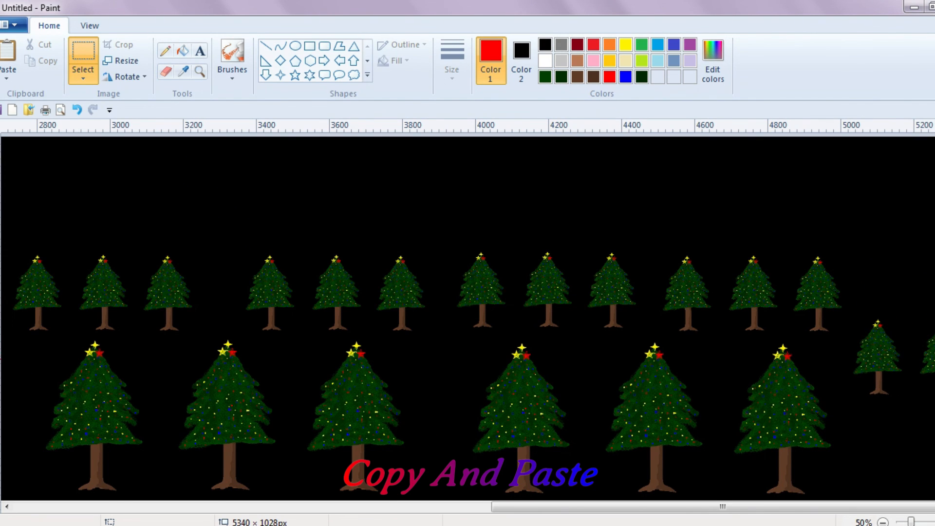
# Shrink another pasted three-tree group to about half size and place it and two duplicates above the left end of the middle row
pyautogui.click(7, 53)
pyautogui.moveTo(262, 271); pyautogui.dragTo(131, 204)
pyautogui.moveTo(53, 184)
pyautogui.mouseDown()
pyautogui.moveTo(120, 218)
pyautogui.moveTo(65, 241)
pyautogui.moveTo(87, 248)
pyautogui.mouseUp()
pyautogui.click(10, 51)
pyautogui.moveTo(97, 205); pyautogui.dragTo(143, 226)
pyautogui.moveTo(109, 137); pyautogui.dragTo(171, 177)
pyautogui.moveTo(233, 214); pyautogui.dragTo(191, 215)
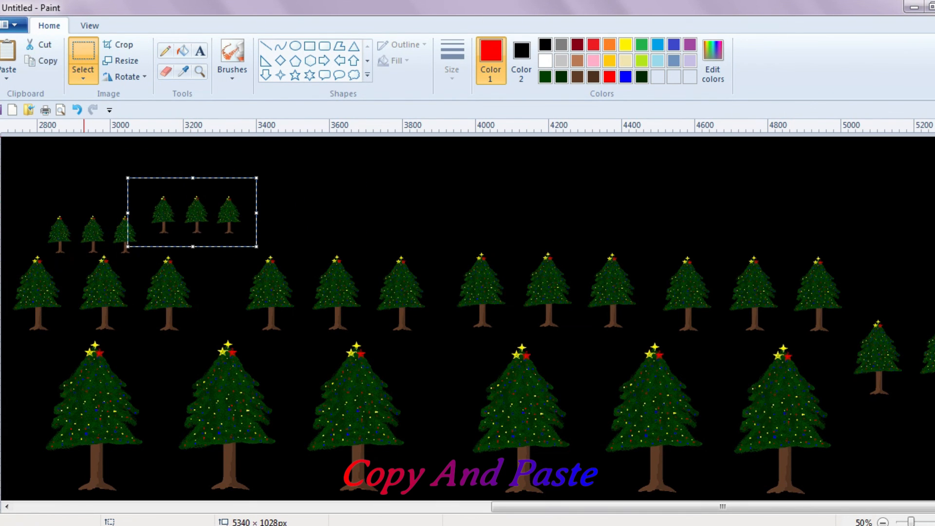
pyautogui.click(10, 53)
pyautogui.moveTo(68, 173); pyautogui.dragTo(342, 211)
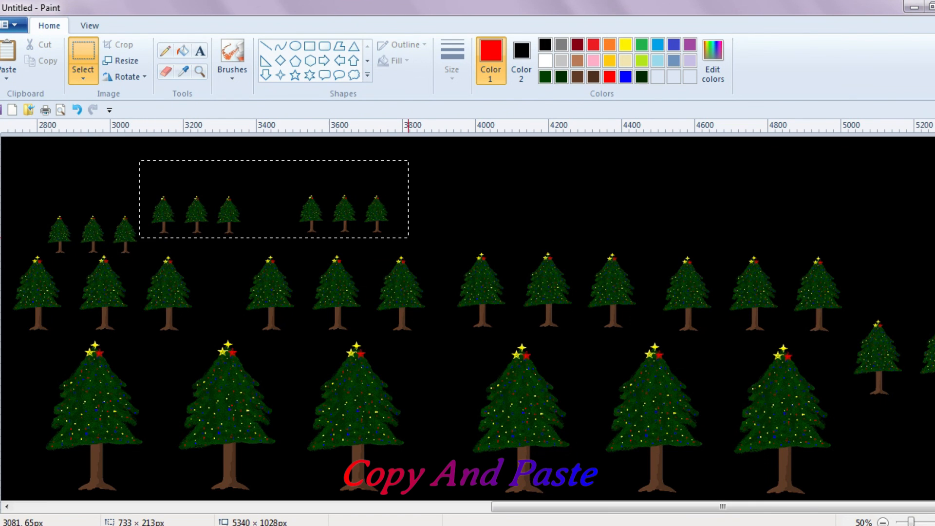
# Select two of the smallest three-tree groups together and paste two copies to continue their row across the canvas
pyautogui.moveTo(408, 237); pyautogui.dragTo(421, 239)
pyautogui.click(10, 54)
pyautogui.moveTo(62, 174); pyautogui.dragTo(479, 193)
pyautogui.click(10, 54)
pyautogui.moveTo(155, 176); pyautogui.dragTo(848, 196)
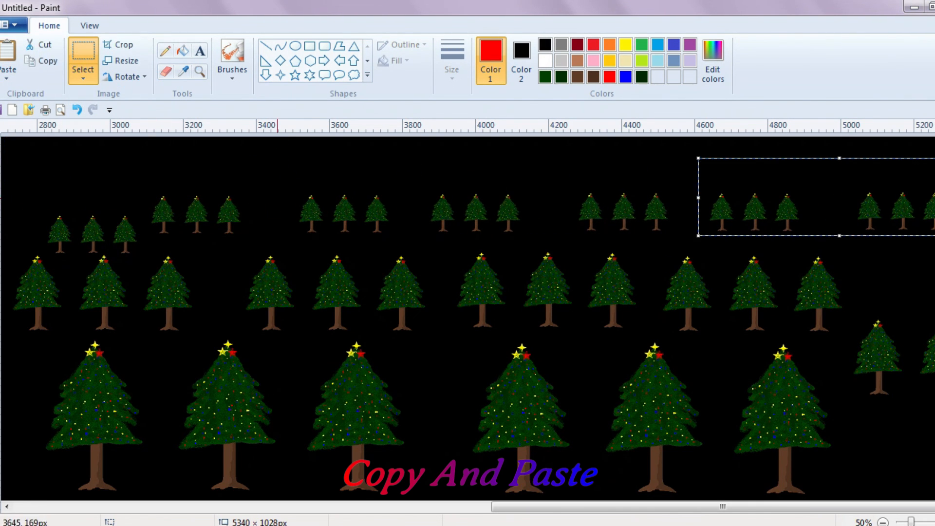
# Paste further copies of the six-tree strip along the canvas's upper edge to start a denser back row
pyautogui.click(10, 54)
pyautogui.moveTo(172, 185); pyautogui.dragTo(185, 183)
pyautogui.click(10, 53)
pyautogui.moveTo(94, 156); pyautogui.dragTo(368, 138)
pyautogui.click(10, 54)
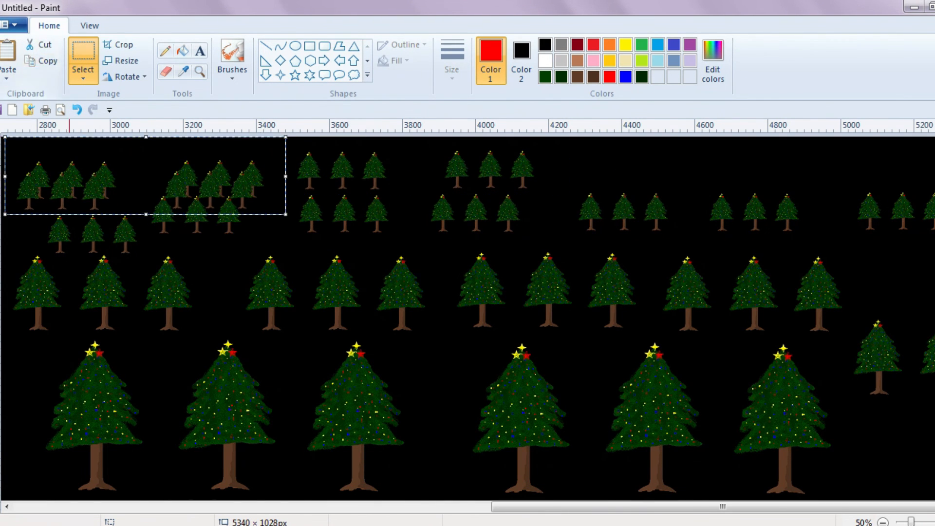